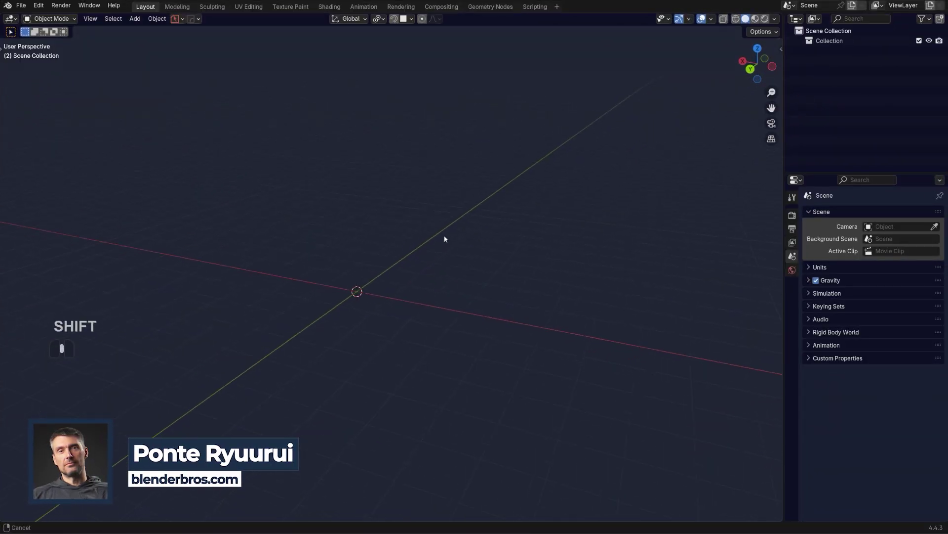
Add a cube mesh at the origin
key("shift+a")
mouse_move(326, 292)
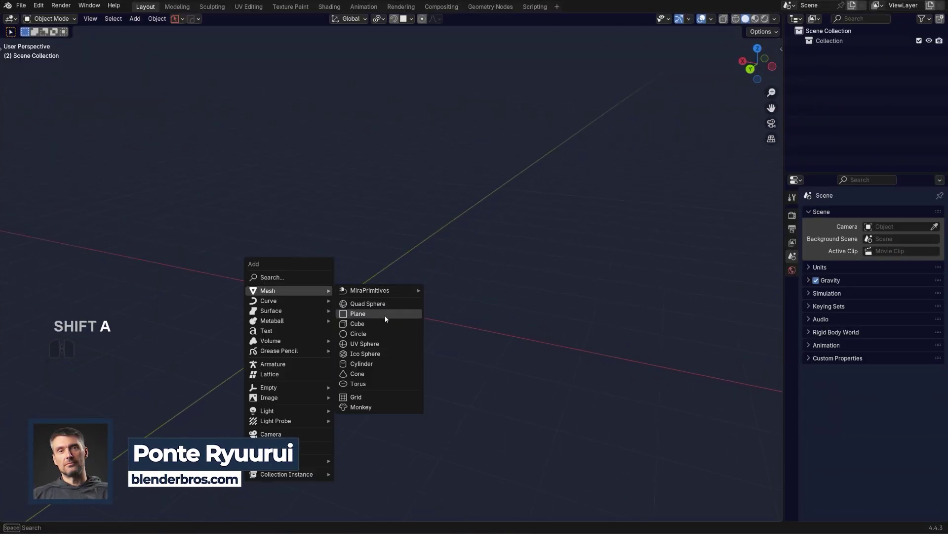
left_click(375, 324)
scroll(381, 300, "up", 2)
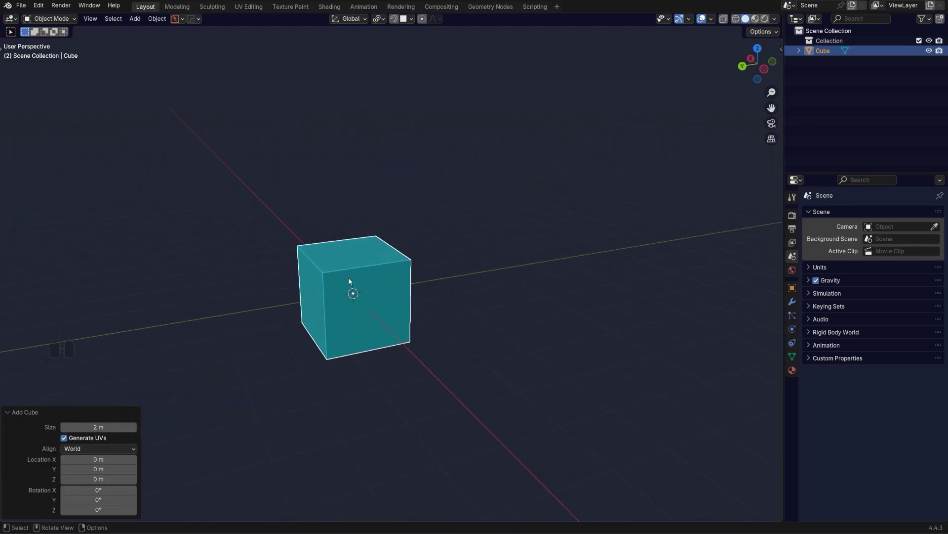
In Edit Mode, inset the cube's front face by 0.4353 m
key("Tab")
scroll(356, 290, "down", 2)
middle_click_drag(357, 290, 414, 313)
key("i")
left_click(572, 324)
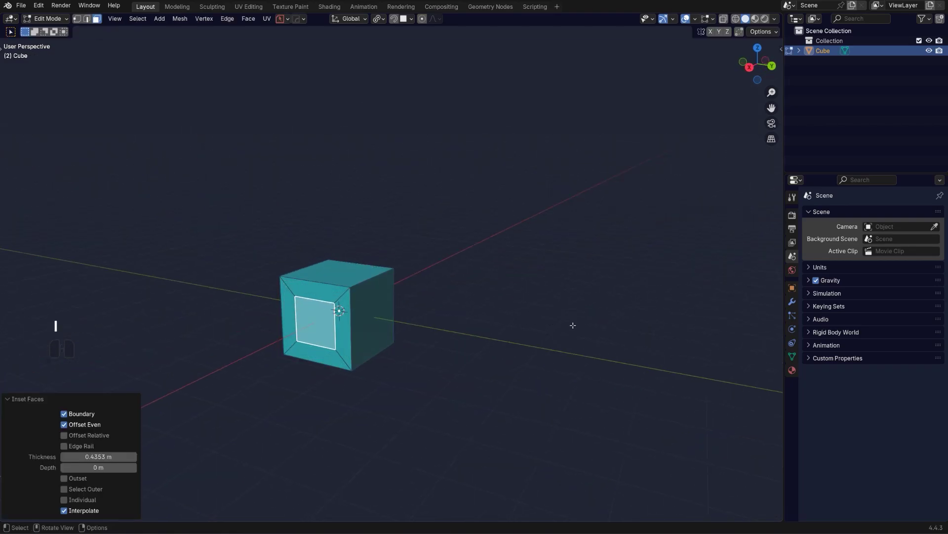
scroll(481, 327, "up", 1)
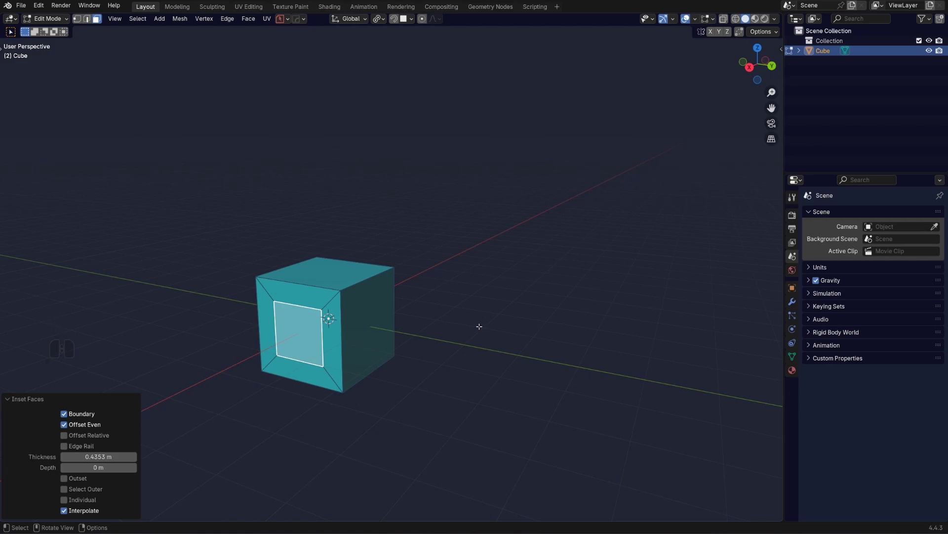
Delete the inset face to open a hole, then select its front and back edge loops
key("x")
left_click(479, 328)
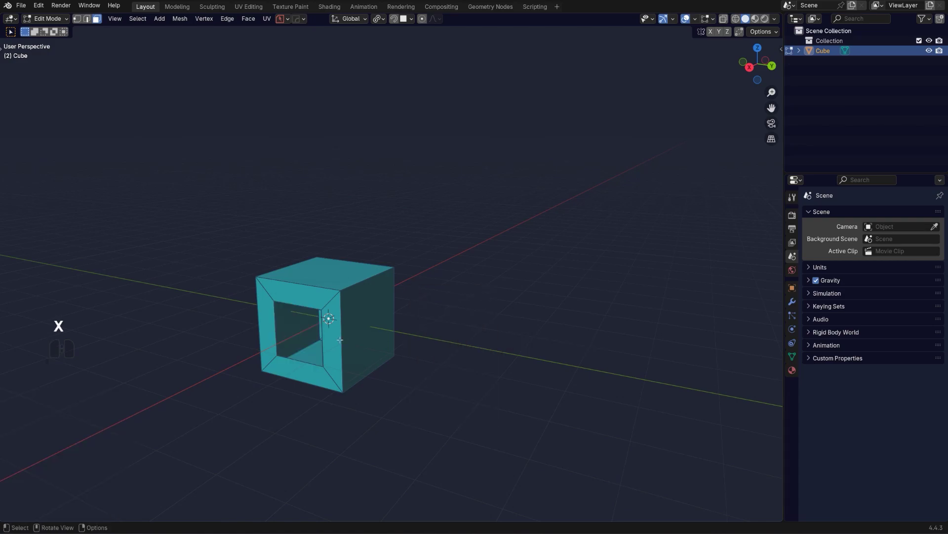
left_click(309, 303, "alt")
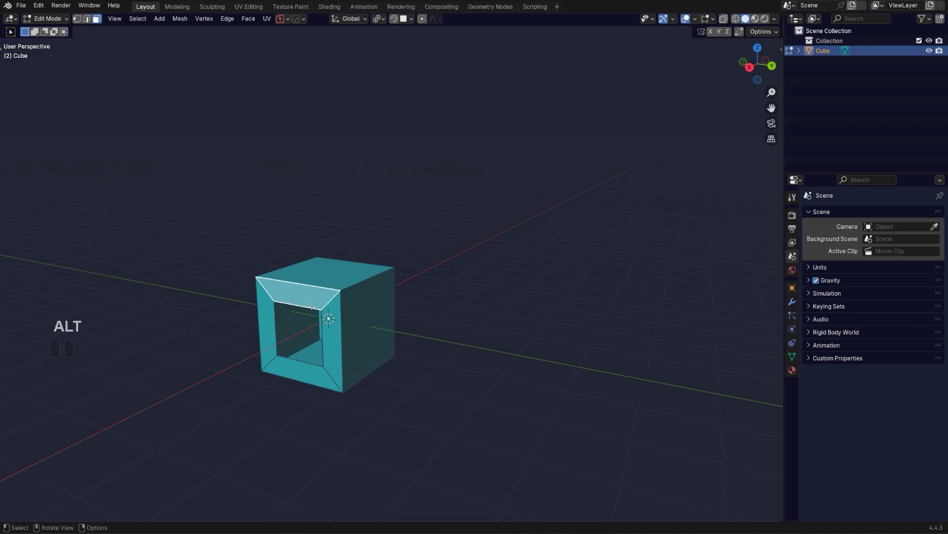
key("Tab")
left_click(308, 303, "alt")
middle_click_drag(296, 301, 345, 306)
left_click(222, 345, "alt+shift")
Bridge the two hole loops into a tunnel, redoing it as a Smart Edge bridge
right_click(552, 253)
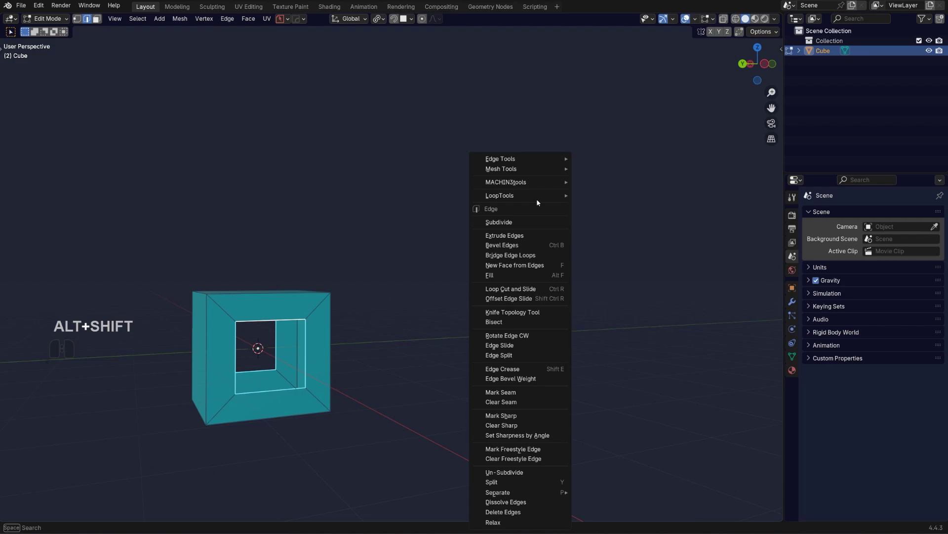
mouse_move(559, 193)
left_click(593, 194)
key("ctrl+z")
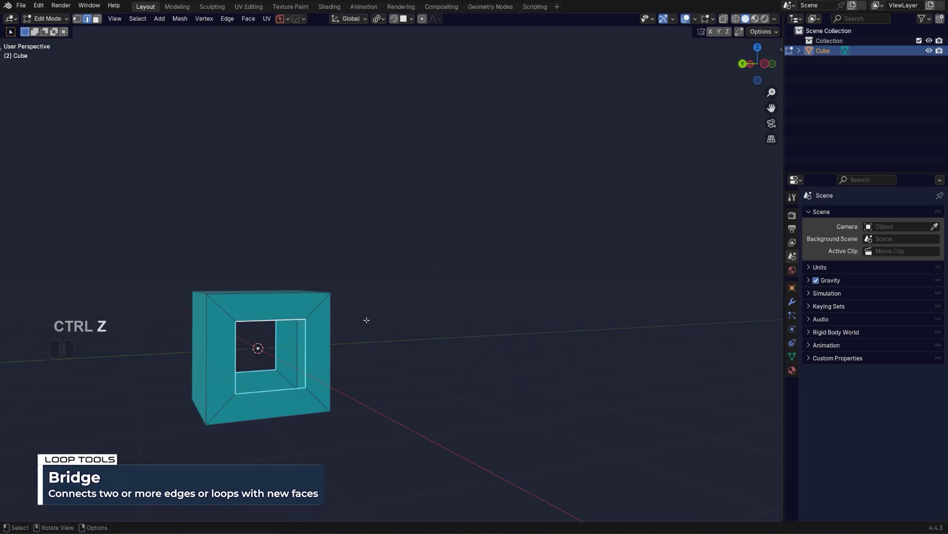
middle_click_drag(367, 320, 390, 272, "shift")
key("2")
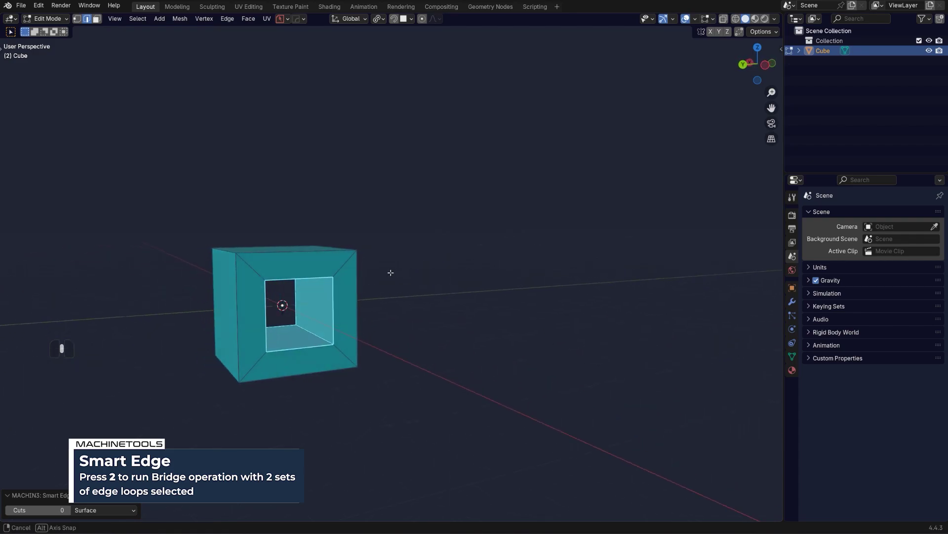
Delete the cube in Object Mode, leaving the scene empty
key("Tab")
key("x")
key("KP_5")
middle_click_drag(434, 301, 405, 318, "shift")
key("KP_5")
Add a 1 m, 32-vertex circle and view it from the orthographic front
key("shift+a")
mouse_move(405, 318)
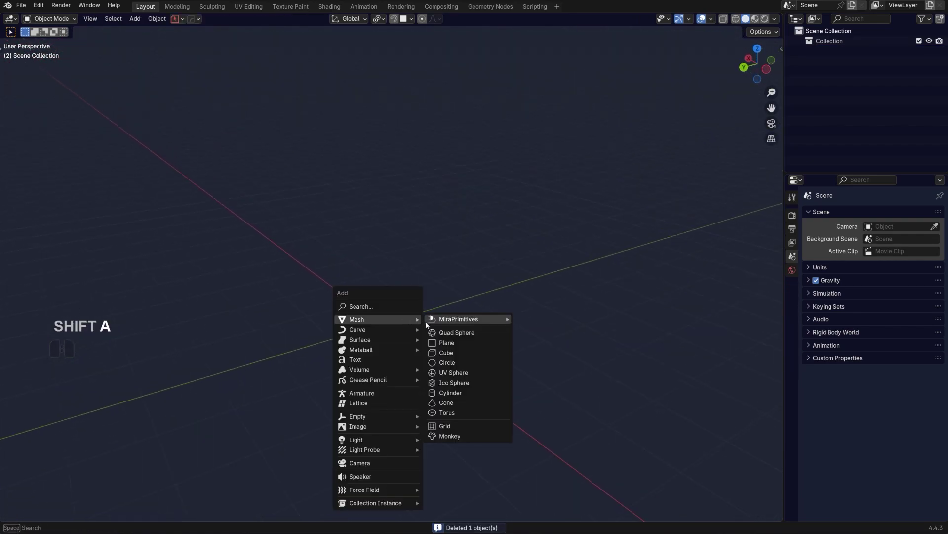
left_click(457, 362)
middle_click_drag(433, 340, 432, 303, "alt")
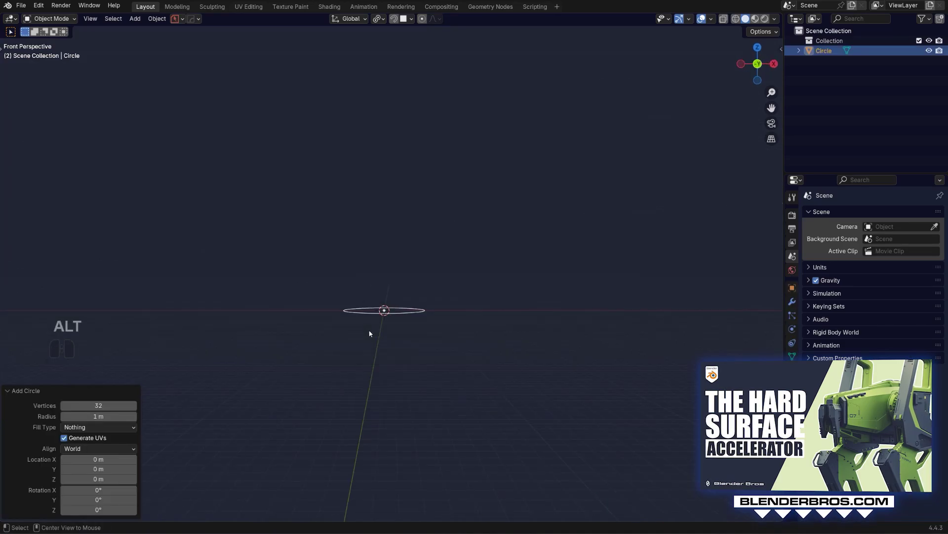
key("KP_5")
Duplicate the circle upward, rotate the copy 90° upright, and move it right
key("shift+d")
left_click(484, 243)
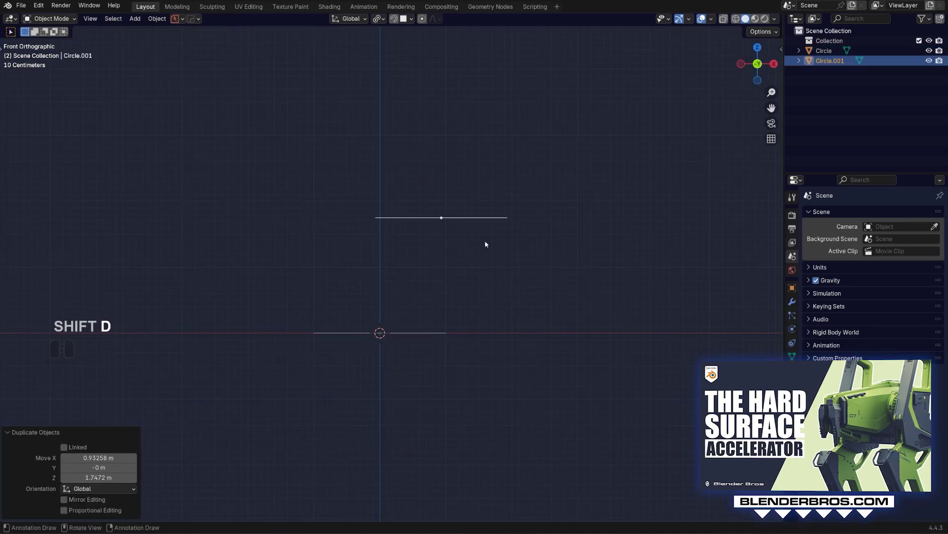
key("r")
key("ctrl")
left_click(447, 338)
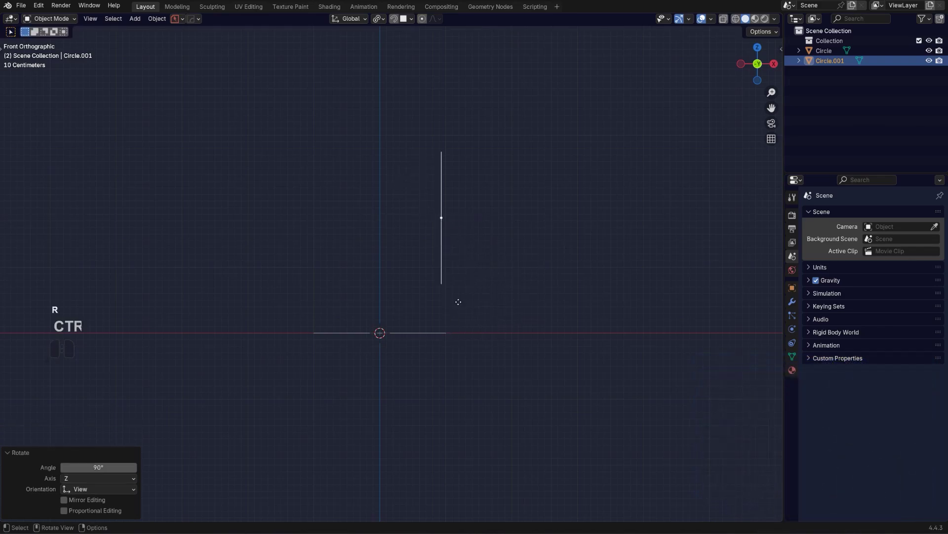
key("g")
left_click(526, 250)
Select both circles and join them into one Circle object for mesh editing
scroll(453, 305, "down", 1)
middle_click_drag(454, 309, 550, 327)
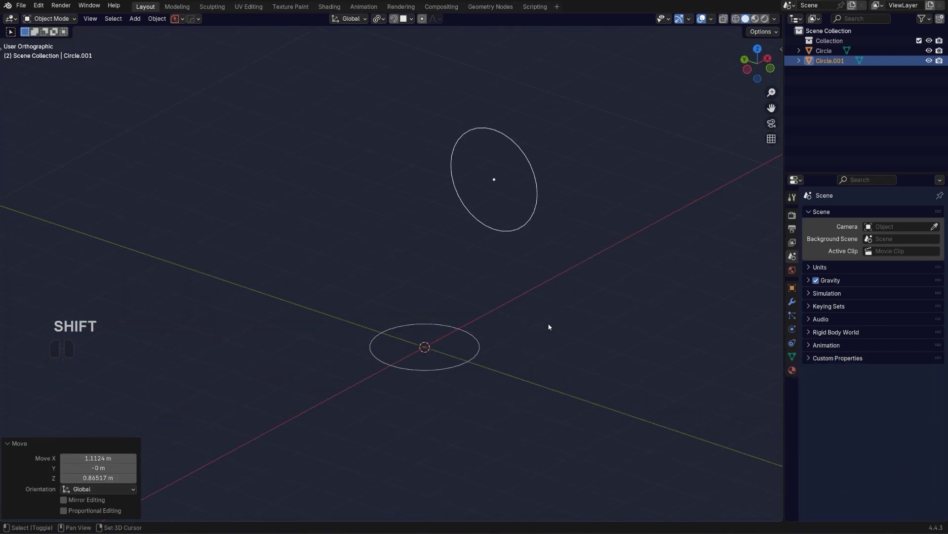
scroll(510, 276, "down", 1)
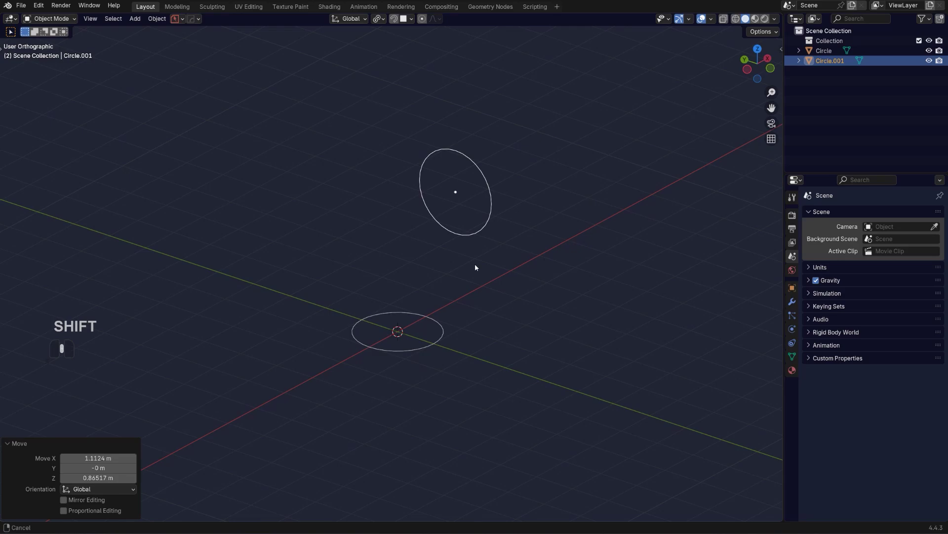
scroll(469, 269, "up", 2)
middle_click_drag(467, 272, 457, 330)
left_click(450, 340, "shift")
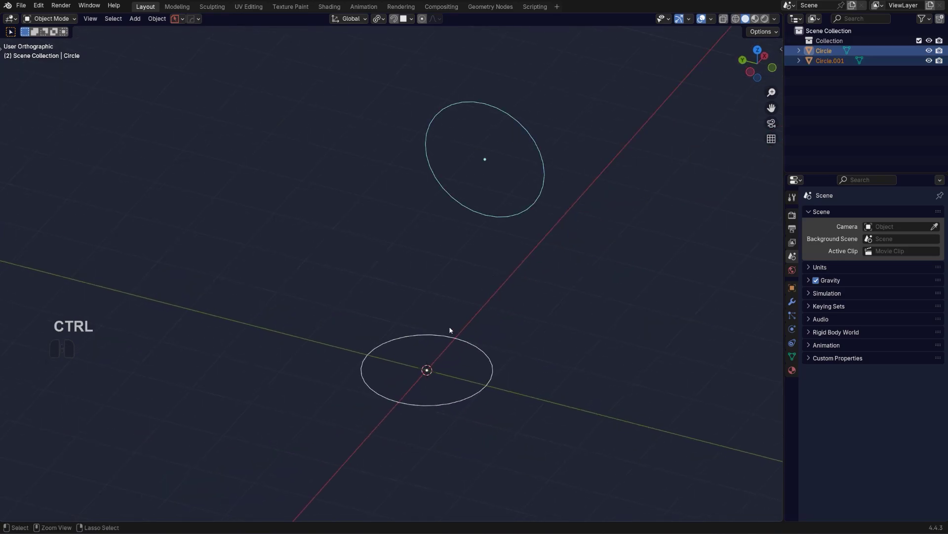
key("ctrl+j")
middle_click_drag(450, 330, 457, 347)
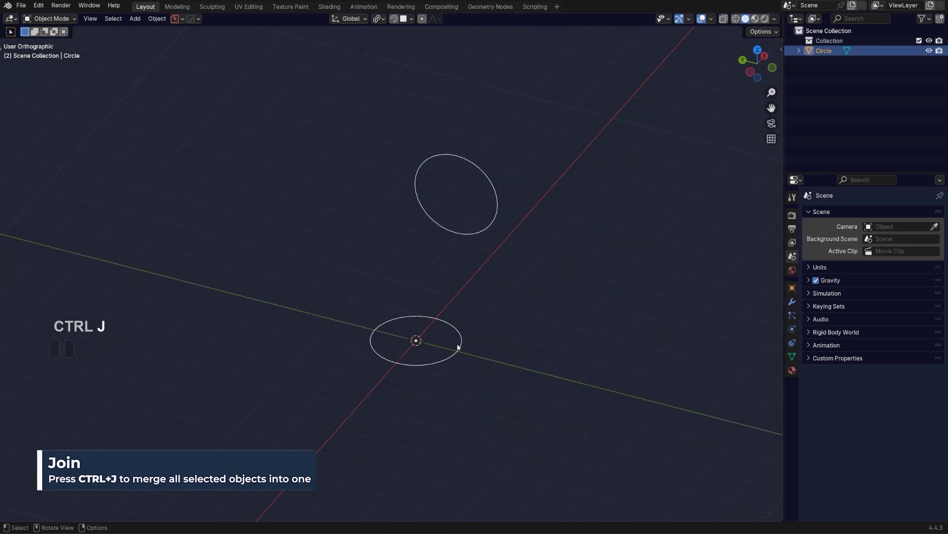
key("Tab")
middle_click_drag(555, 273, 560, 226)
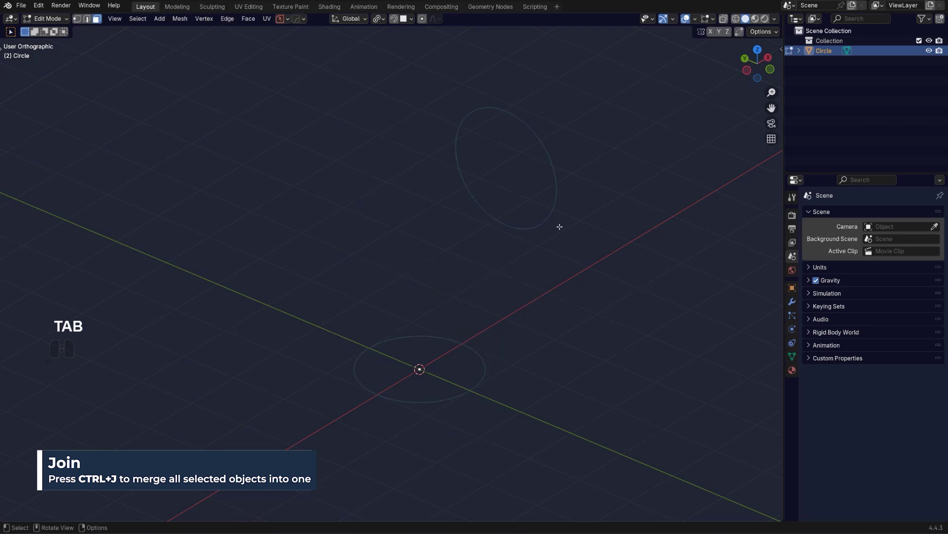
key("a")
key("Tab")
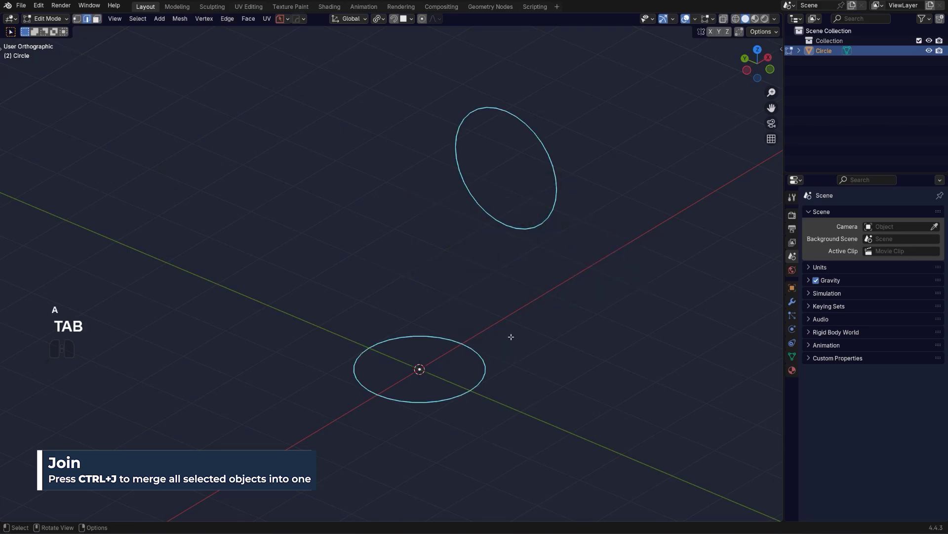
scroll(537, 229, "up", 1)
key("1")
key("2")
middle_click_drag(538, 229, 449, 229)
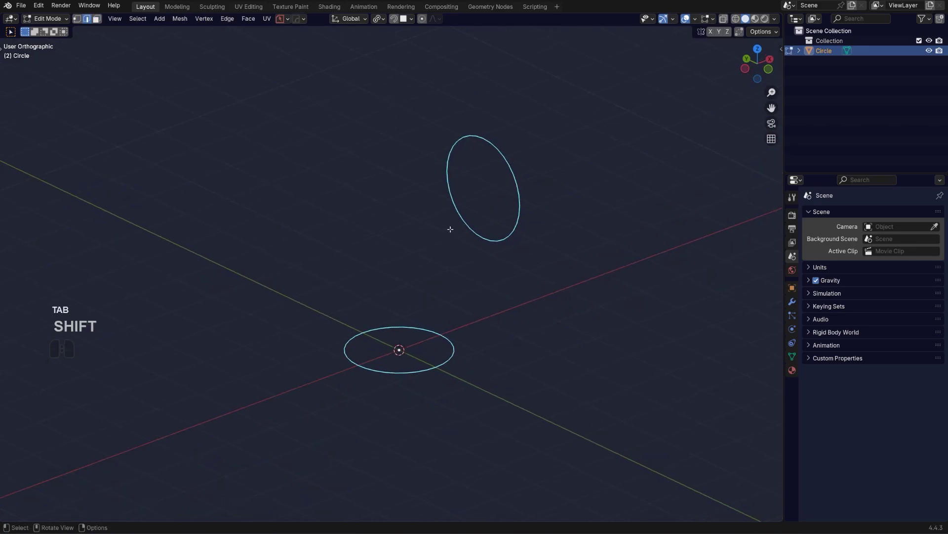
middle_click_drag(459, 265, 508, 191)
key("ctrl+e")
mouse_move(508, 189)
left_click(553, 193)
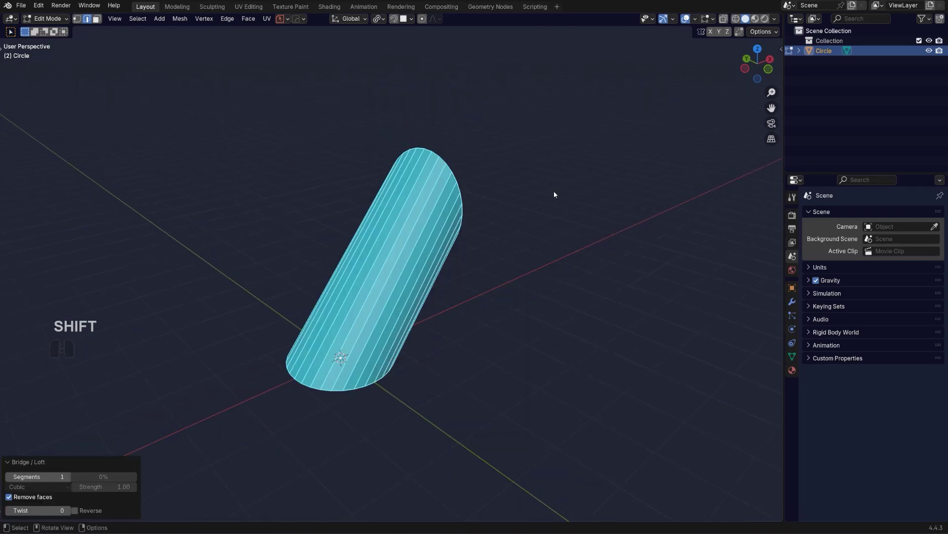
key("ctrl+z")
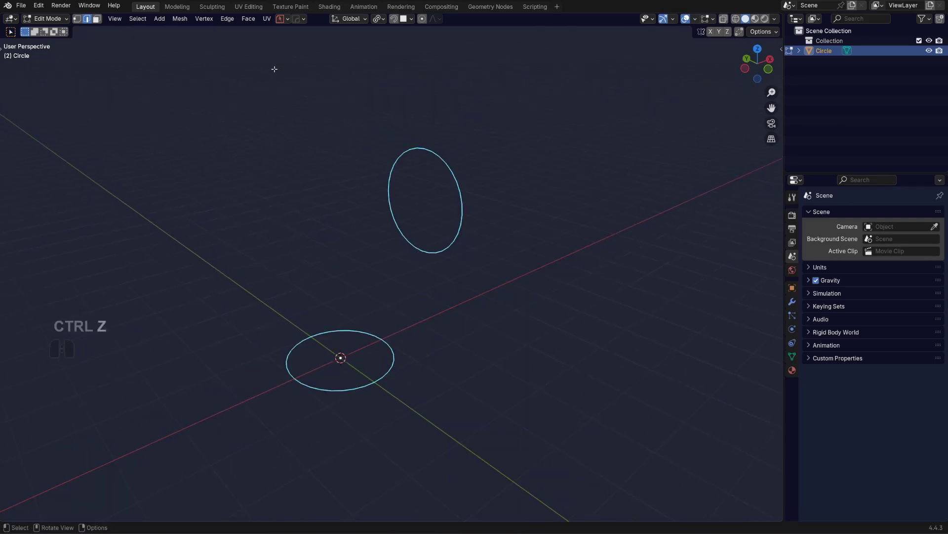
Bridge the two circle loops into a tube with Bridge Edge Loops
left_click(230, 19)
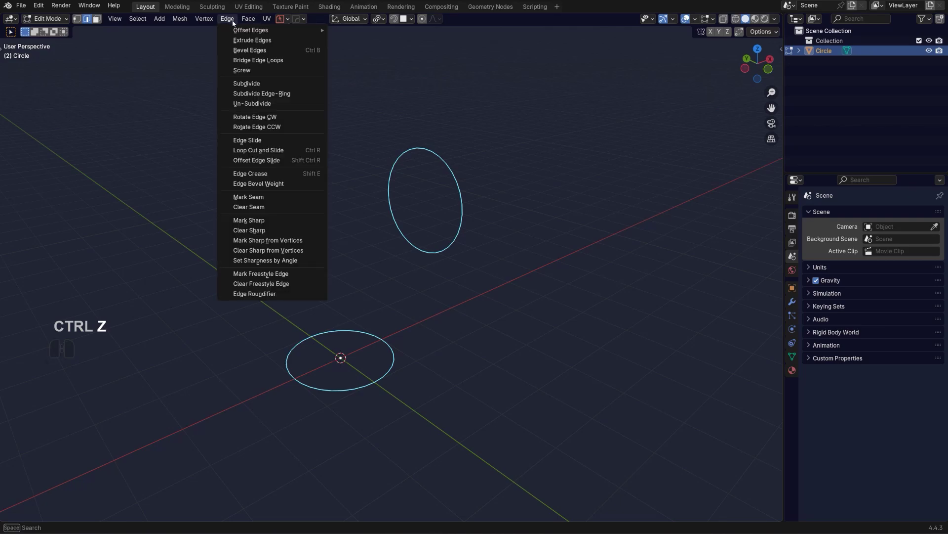
left_click(248, 65)
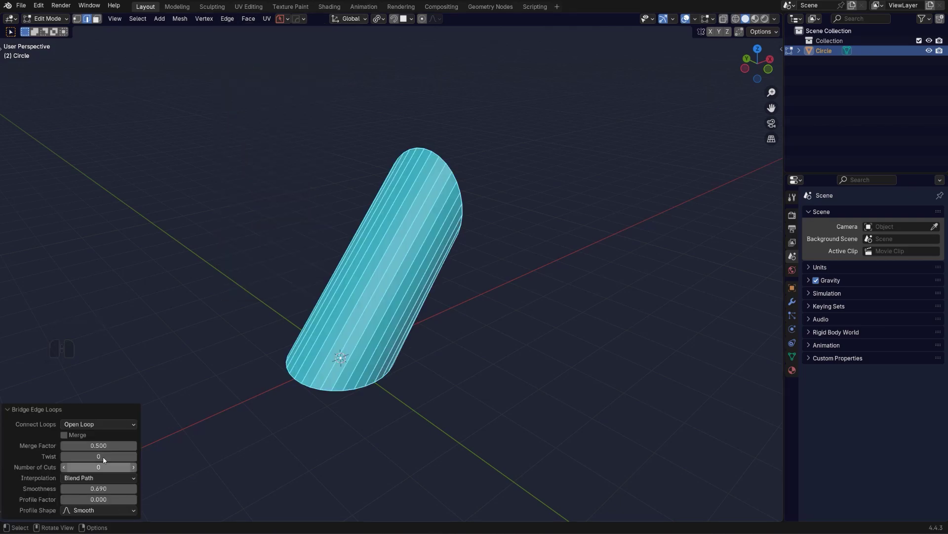
middle_click_drag(518, 363, 368, 203)
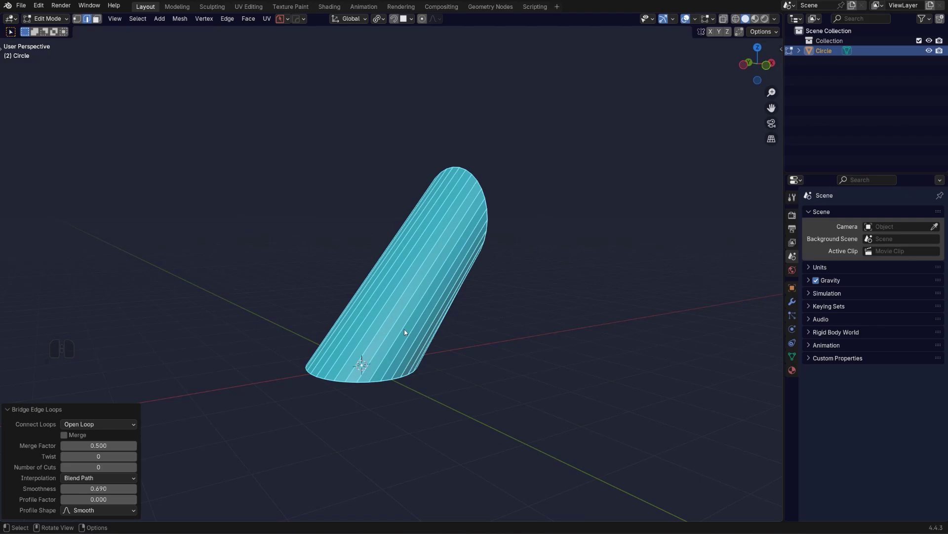
middle_click_drag(405, 332, 374, 325)
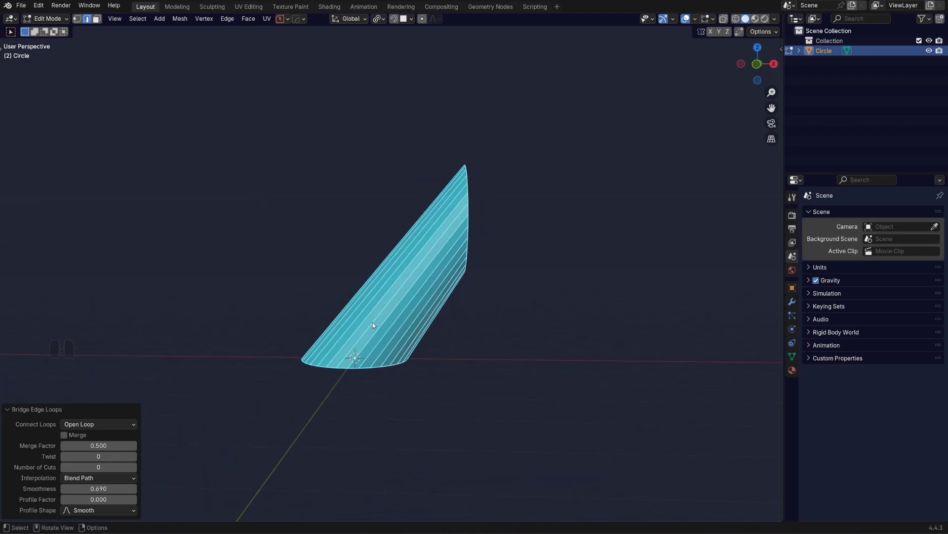
Raise the bridge's Number of Cuts to 6 for a smooth curved elbow
left_click(133, 467)
left_click(133, 467)
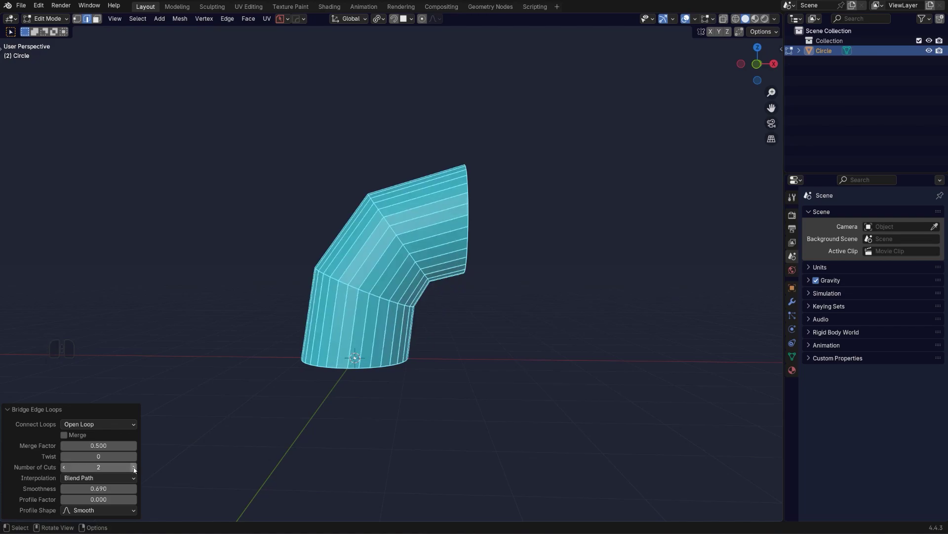
left_click(133, 467)
left_click(132, 467)
left_click(133, 467)
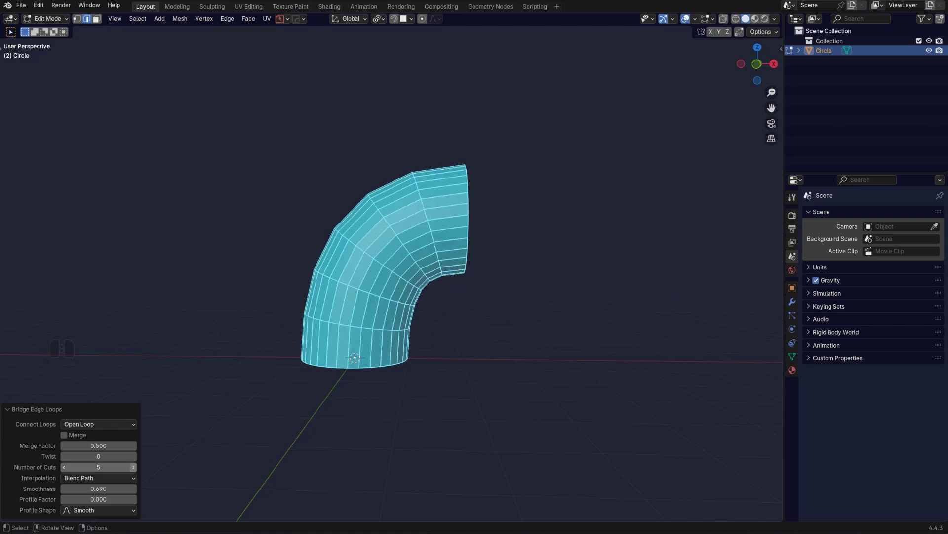
left_click(133, 467)
middle_click_drag(498, 329, 403, 287, "alt")
Try Linear bridge interpolation on the bent tube
key("KP_5")
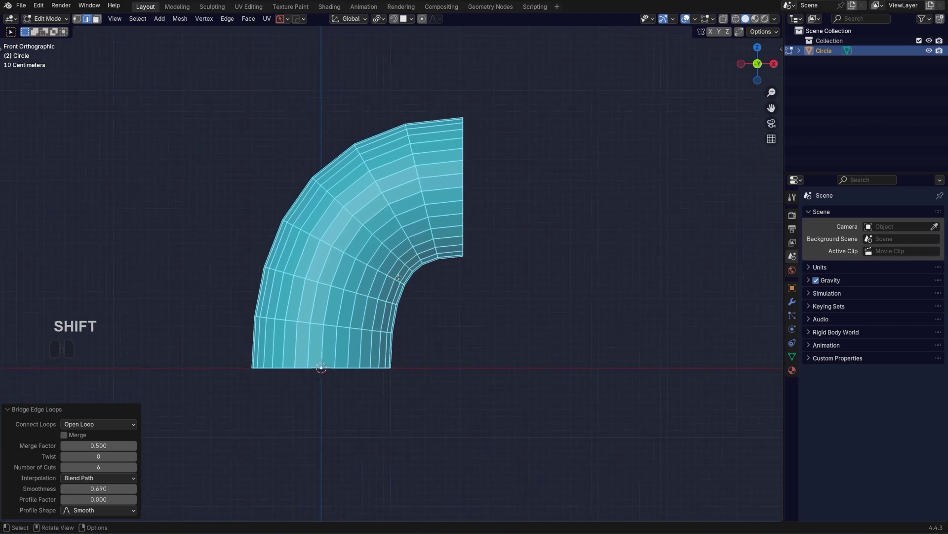
scroll(273, 256, "down", 2)
middle_click_drag(273, 256, 306, 232)
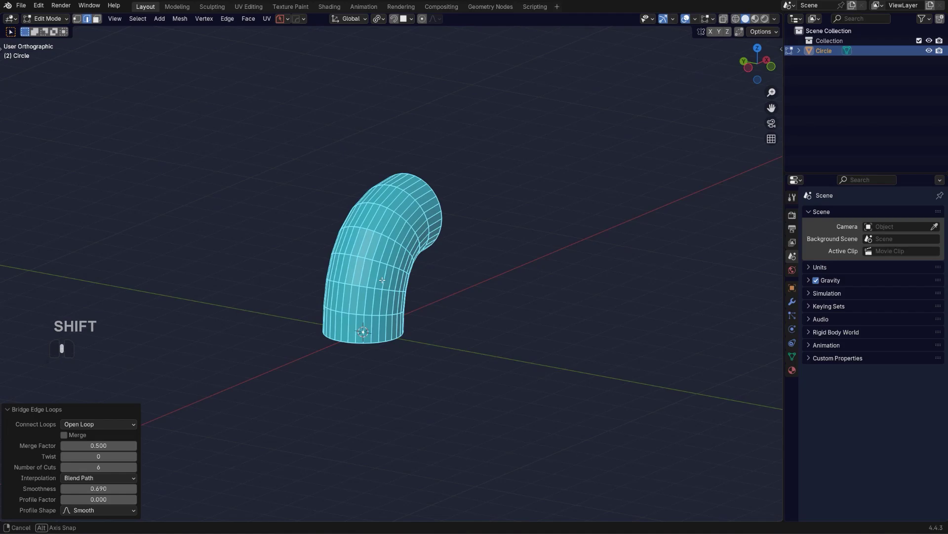
left_click(107, 478)
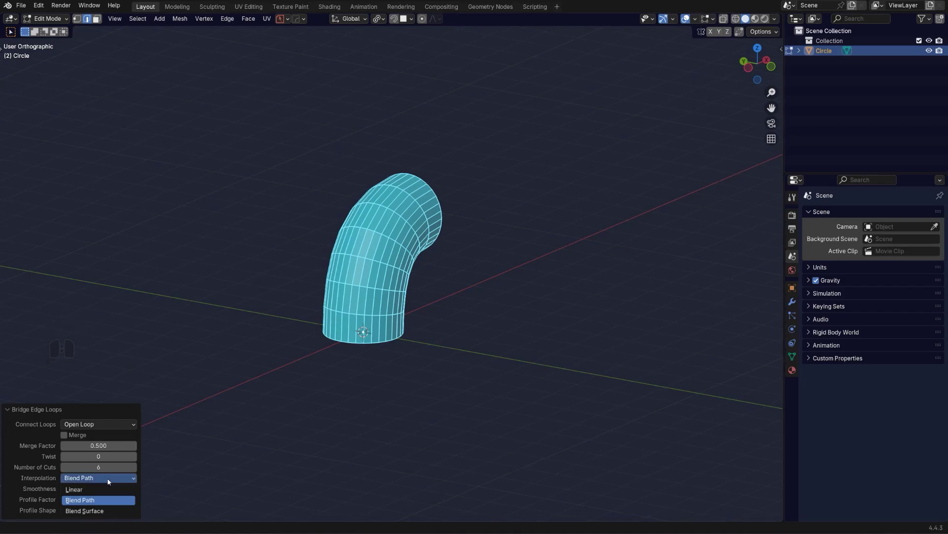
left_click(109, 489)
Try Blend Surface interpolation and inspect the bulging surface
middle_click_drag(377, 375, 355, 368)
left_click(112, 478)
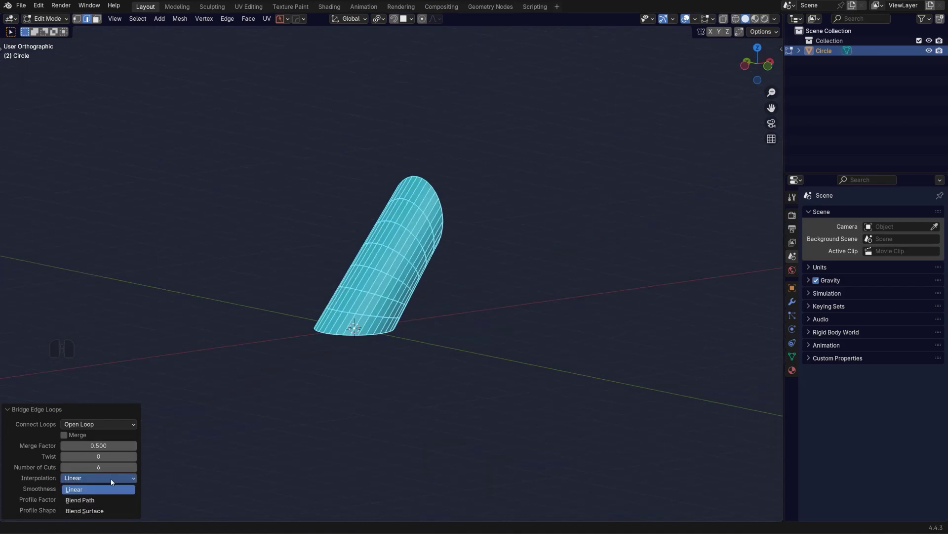
left_click(104, 511)
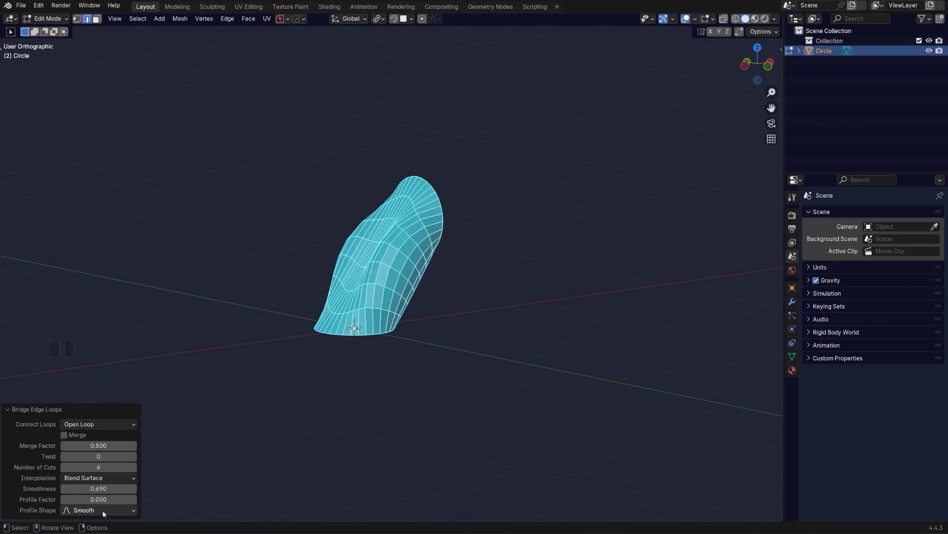
scroll(385, 306, "up", 3)
middle_click_drag(385, 306, 257, 277)
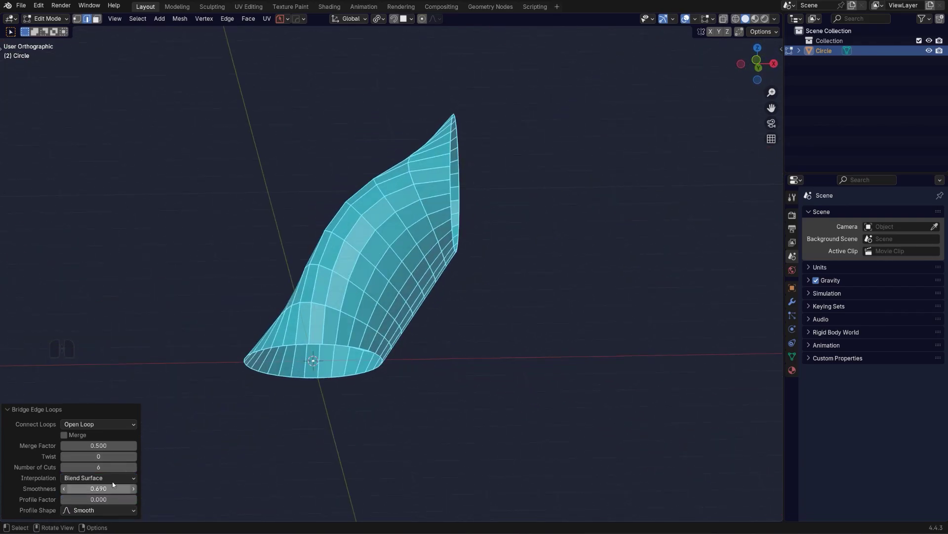
Return briefly to Linear, then settle on Blend Path for an evenly curved elbow
left_click(112, 478)
left_click(94, 489)
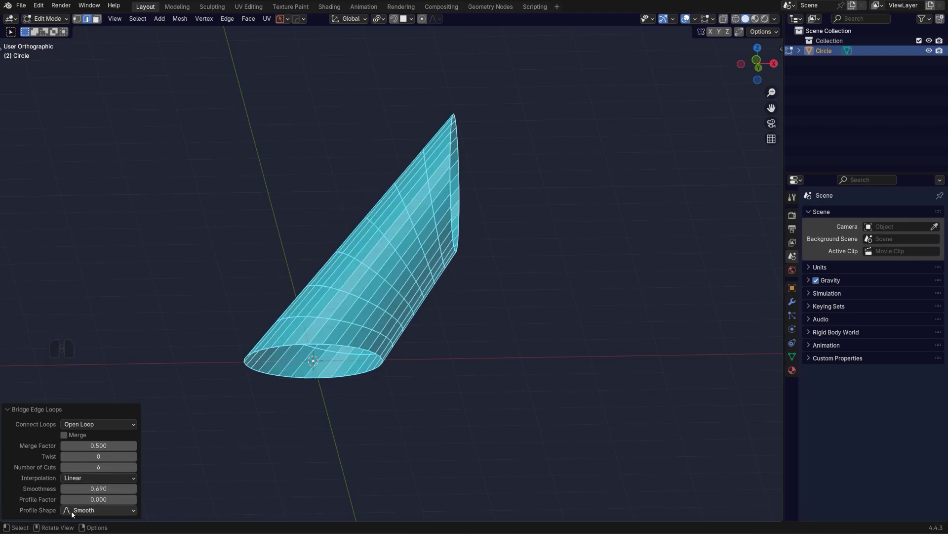
middle_click_drag(485, 351, 471, 287, "alt")
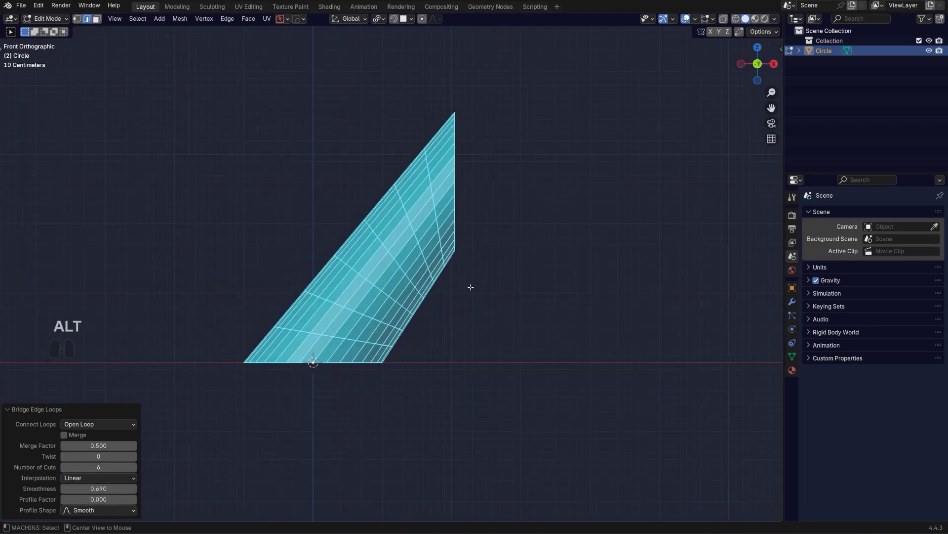
left_click(109, 478)
left_click(93, 500)
middle_click_drag(360, 377, 391, 189, "shift")
middle_click_drag(400, 279, 446, 313)
Delete the bent tube object
key("Tab")
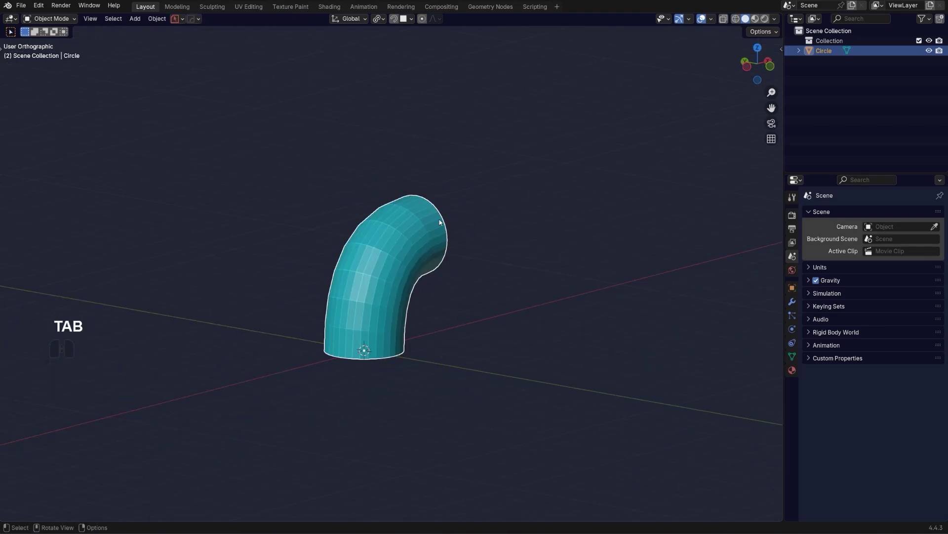
key("x")
left_click(428, 239)
middle_click_drag(449, 271, 364, 273)
Add a new base circle mesh
key("shift+a")
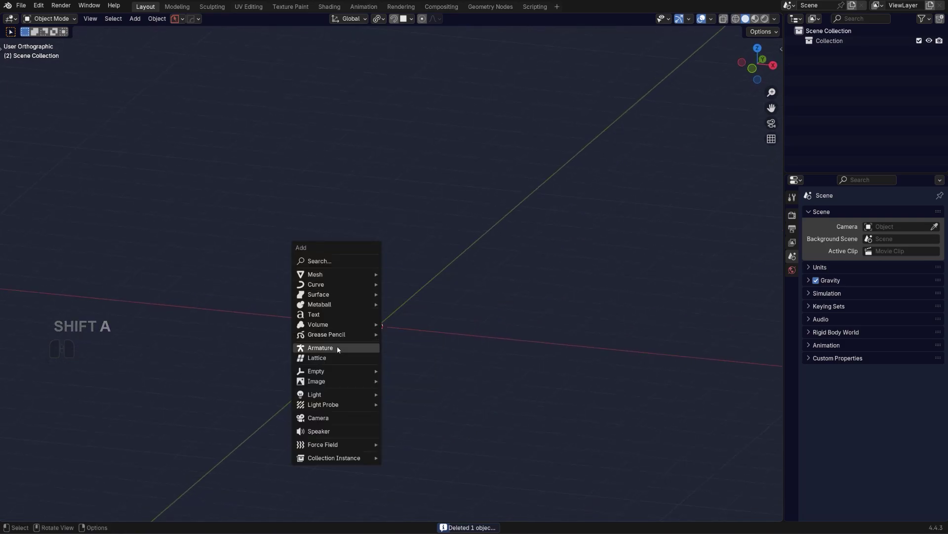
mouse_move(354, 275)
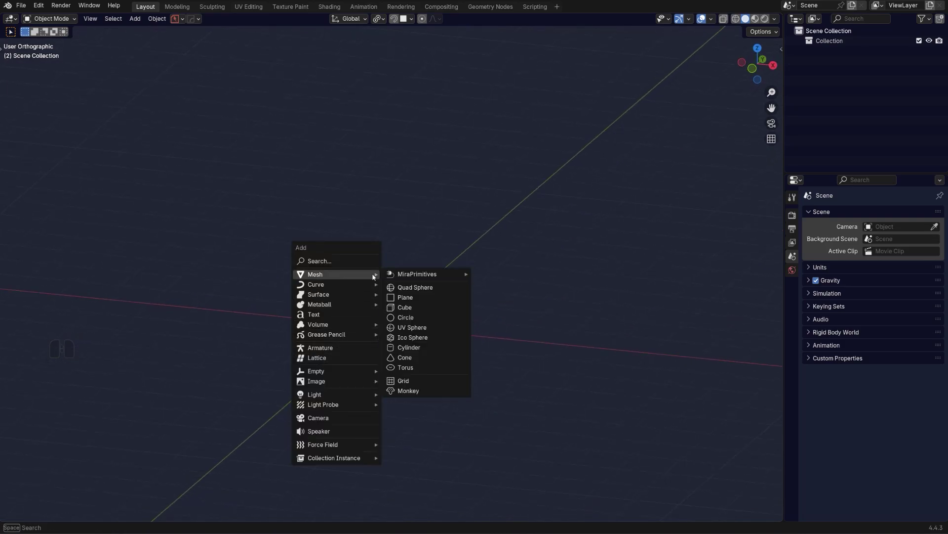
left_click(418, 321)
middle_click_drag(417, 320, 416, 339)
key("KP_5")
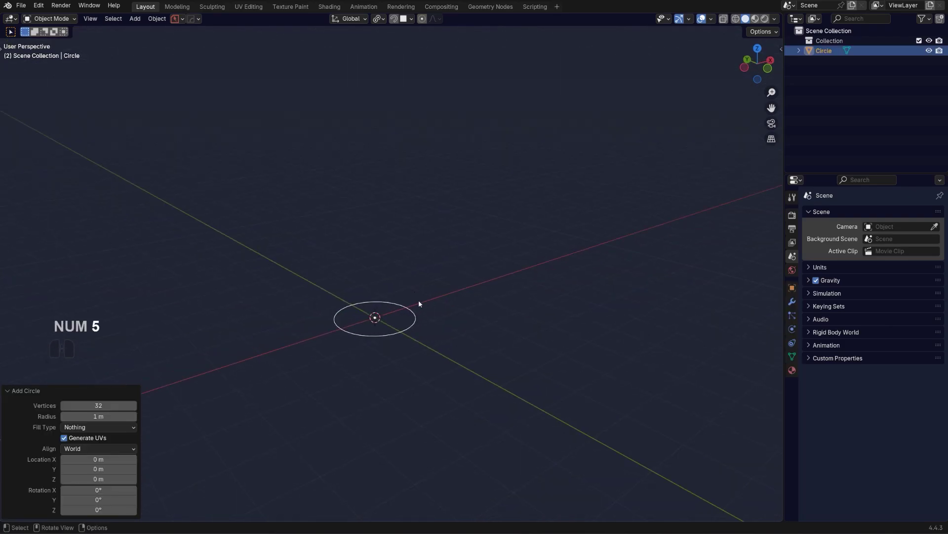
middle_click_drag(419, 304, 389, 311, "shift")
Duplicate the circle above, squash it to 0.576 on Y, and tilt it 47.5°
key("shift+d")
left_click(482, 251)
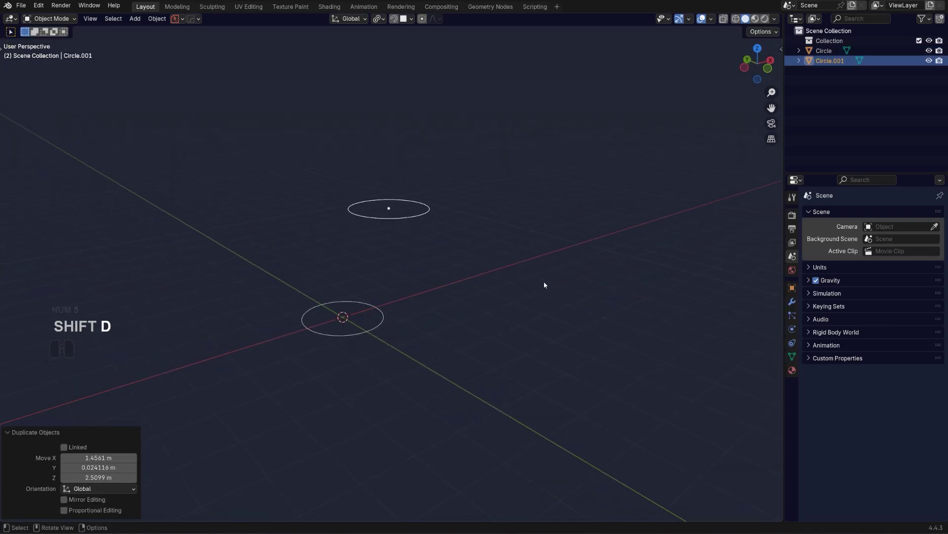
key("s")
key("y")
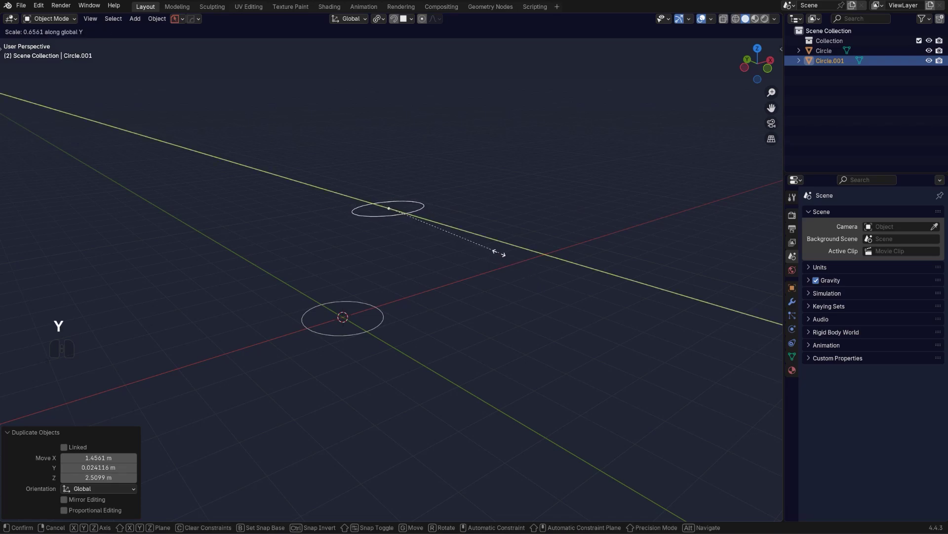
left_click(486, 247)
middle_click_drag(487, 247, 462, 254, "alt")
key("KP_5")
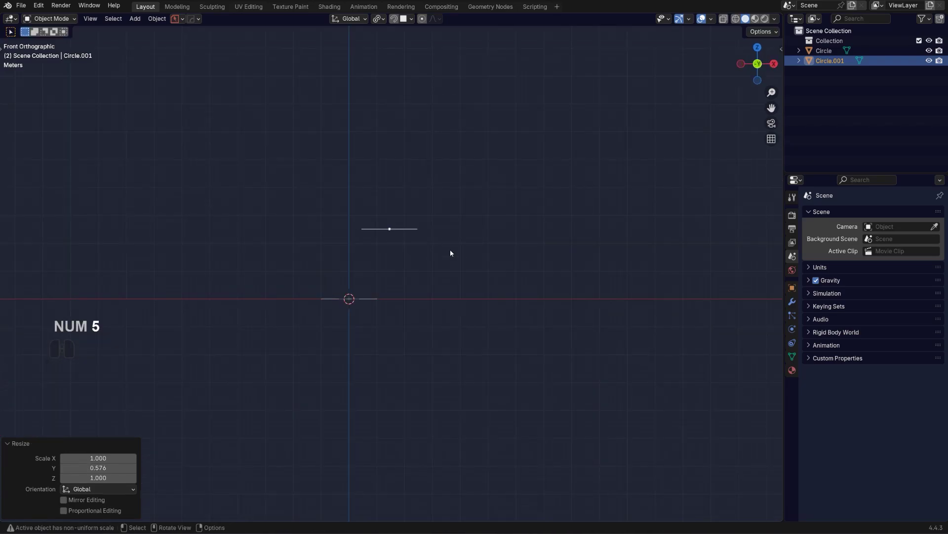
key("r")
left_click(447, 302)
Duplicate the tilted ring, rotate it 45°, move it lower, and stretch it to 2.436 on Y
key("shift+d")
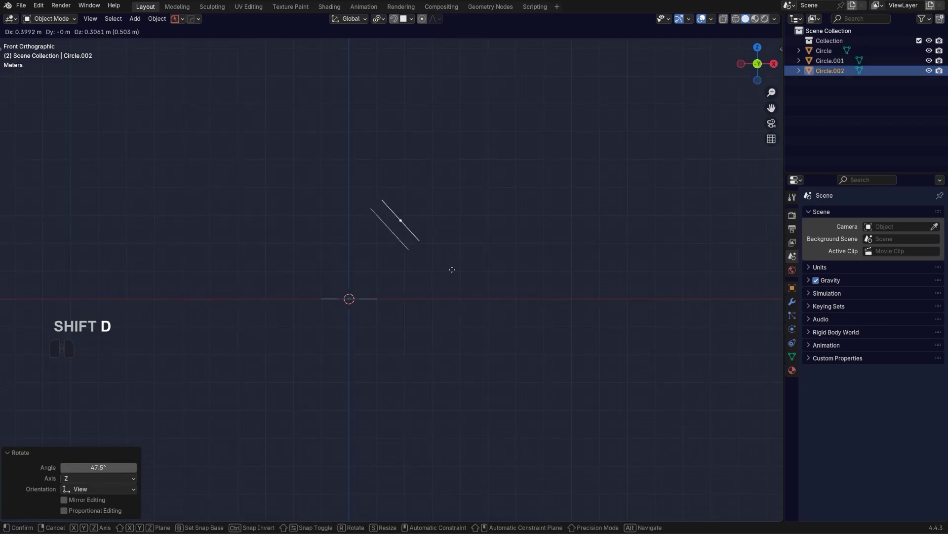
left_click(481, 266)
key("r")
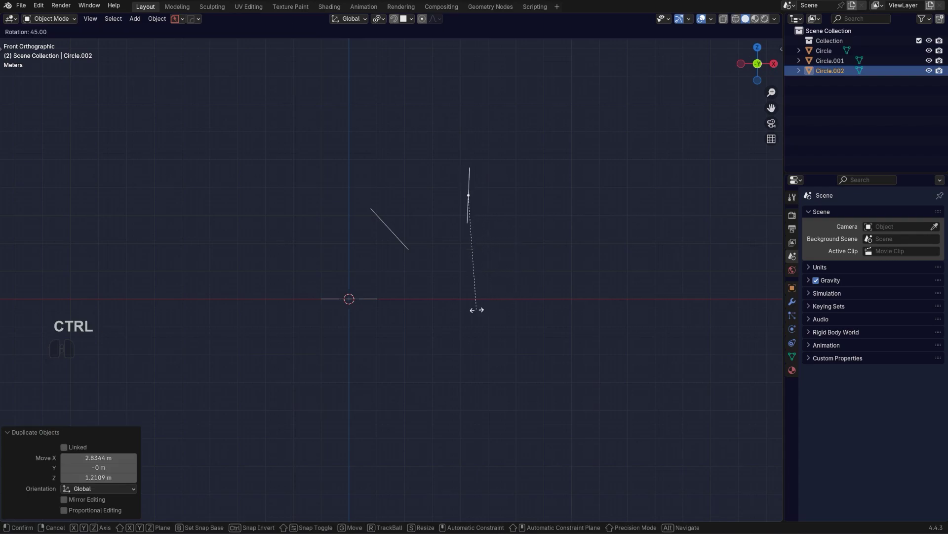
left_click(477, 310, "ctrl")
key("g")
left_click(502, 278)
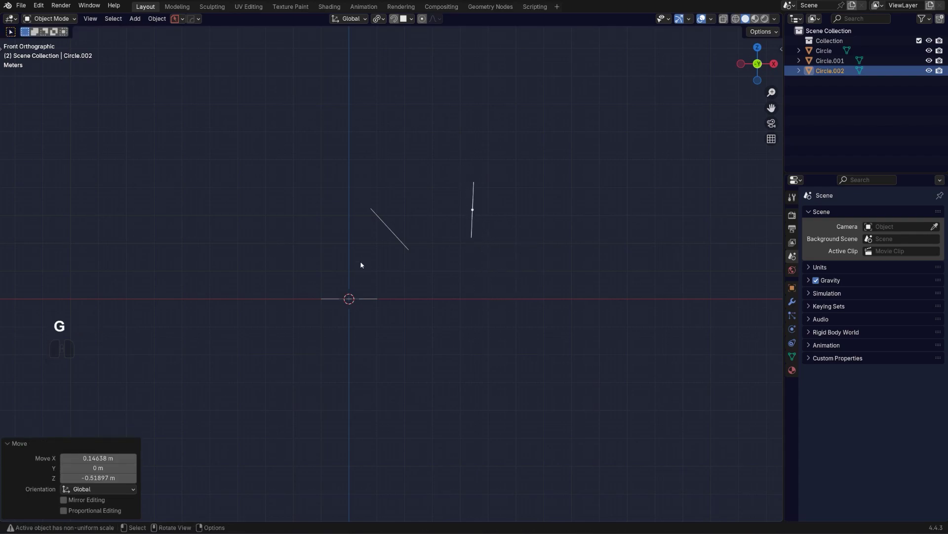
middle_click_drag(360, 261, 543, 291)
key("s")
key("y")
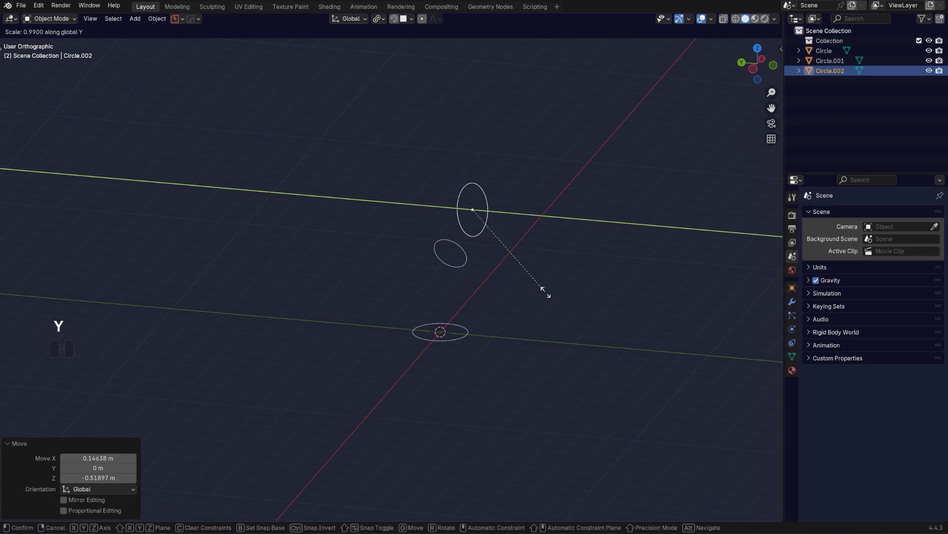
left_click(575, 274)
middle_click_drag(575, 274, 383, 303)
Join all three circles into one Circle.002 object and enter Edit Mode
key("a")
key("ctrl+j")
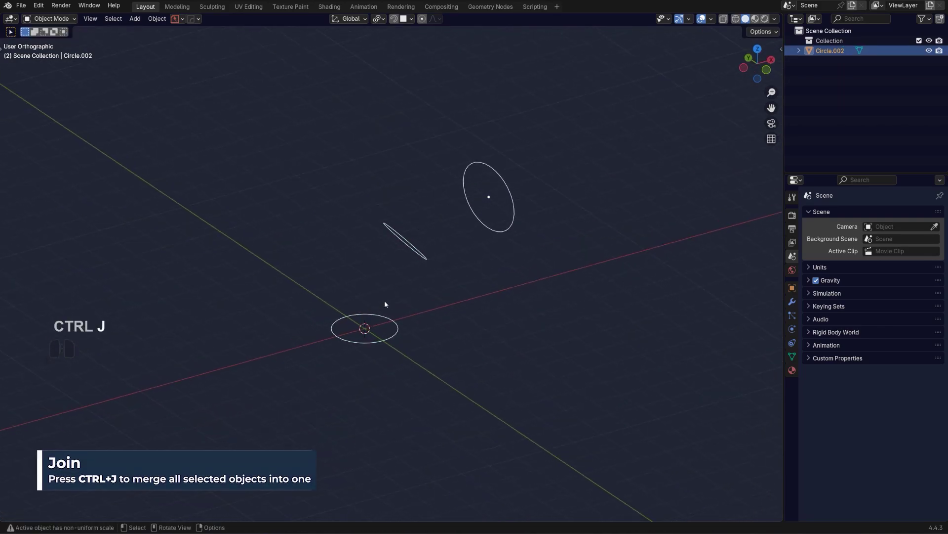
key("Tab")
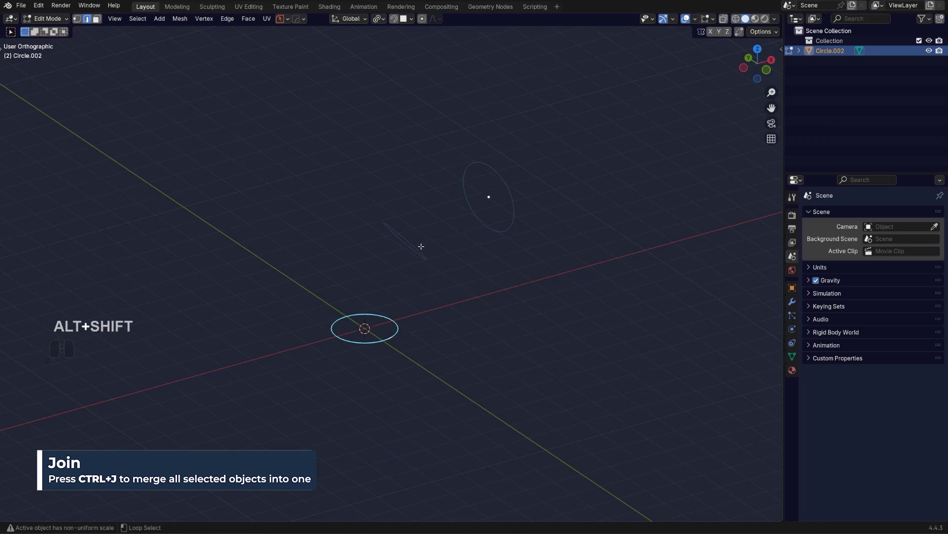
middle_click_drag(499, 216, 492, 225, "shift")
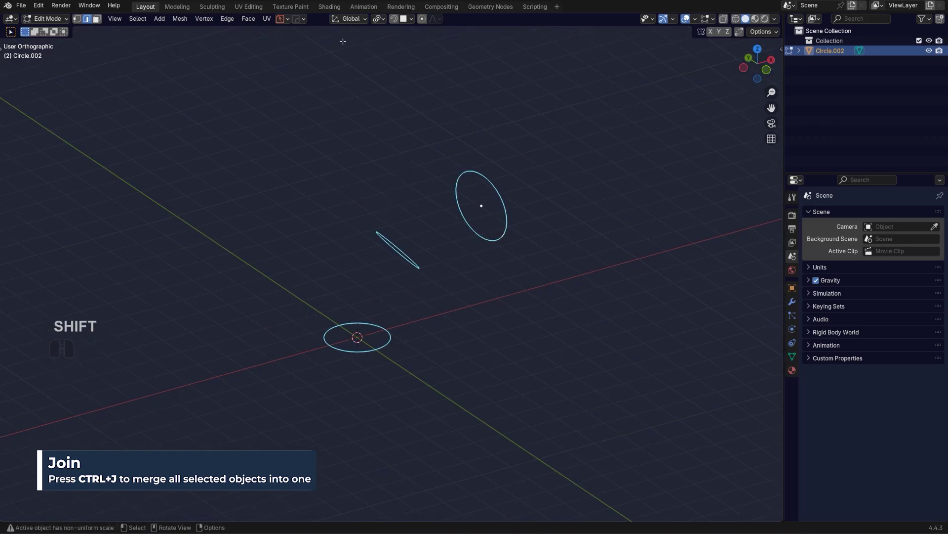
Bridge the three loops into a bent tube and set Number of Cuts to 7
left_click(227, 19)
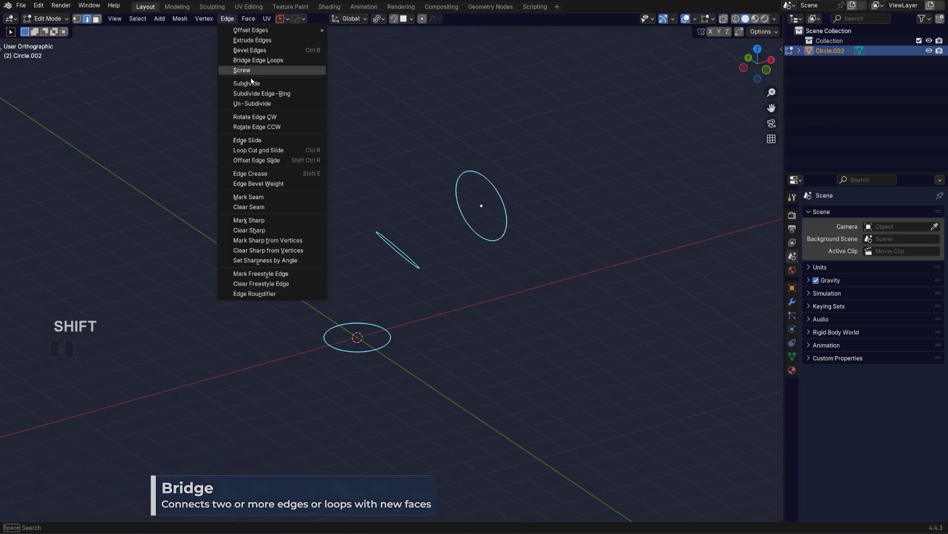
left_click(257, 60)
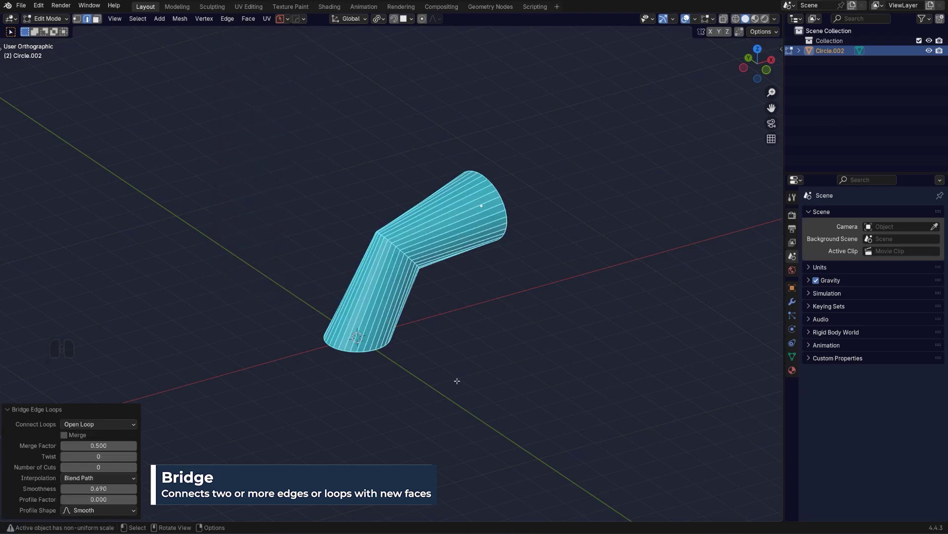
middle_click_drag(457, 381, 59, 345)
middle_click_drag(453, 313, 201, 443)
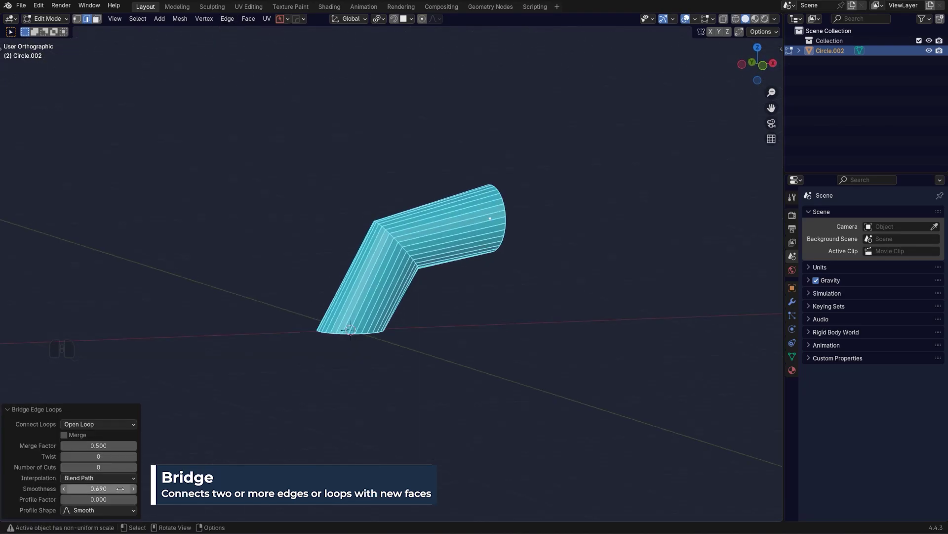
middle_click_drag(208, 400, 244, 408)
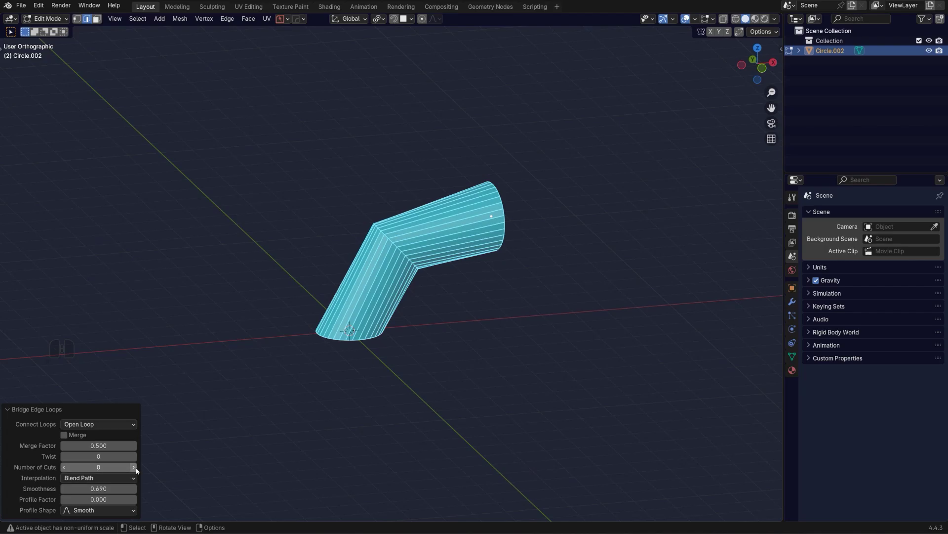
left_click_drag(137, 470, 171, 470)
middle_click_drag(330, 393, 443, 409)
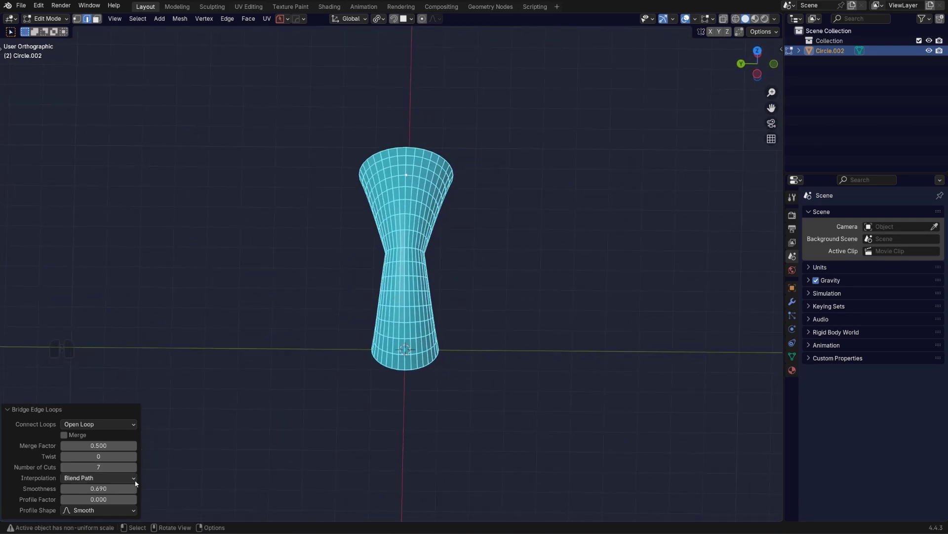
middle_click_drag(382, 336, 502, 207)
In Object Mode, apply Shade Smooth to the tube and add a level-3 Subdivision Surface with Ctrl+3
key("Tab")
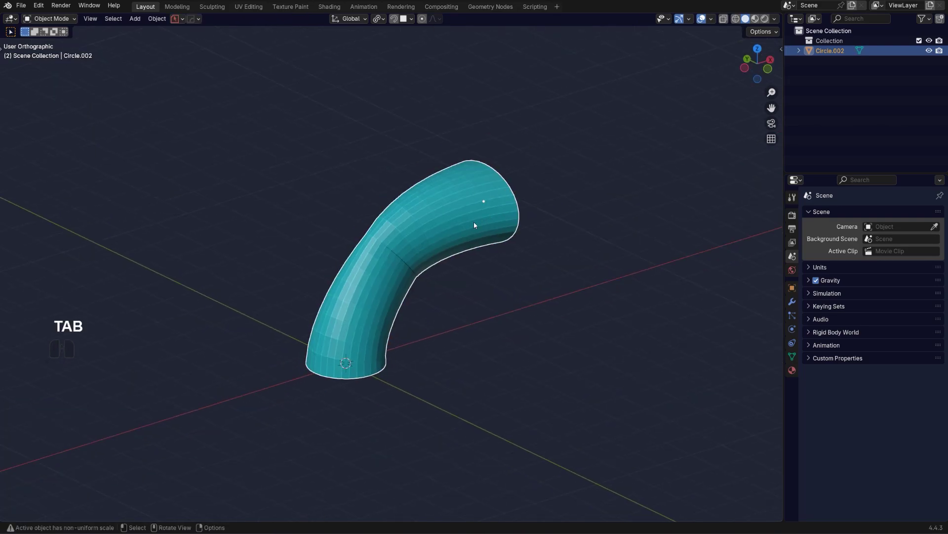
right_click(500, 209)
left_click(459, 223)
middle_click_drag(456, 241, 520, 257)
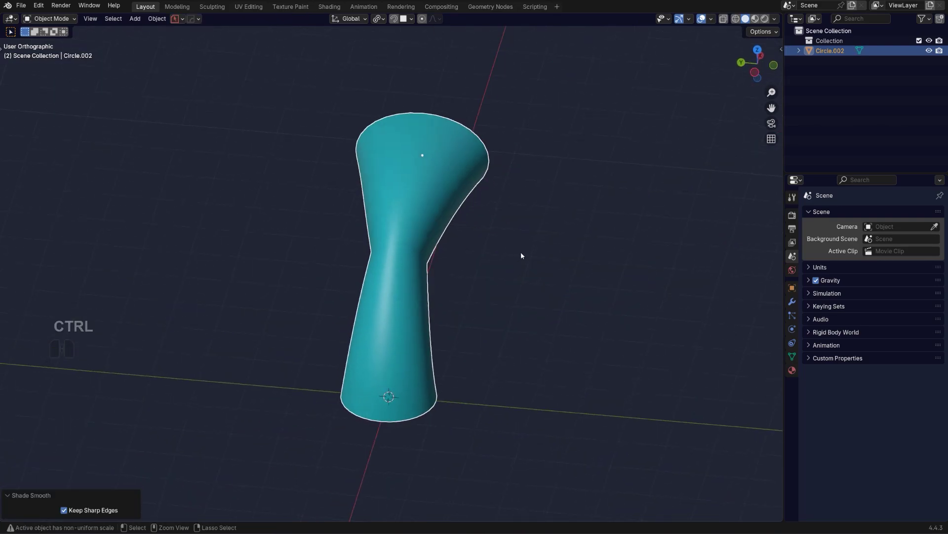
key("ctrl+3")
middle_click_drag(439, 295, 504, 284)
Add a new circle mesh with 24 vertices
key("shift+a")
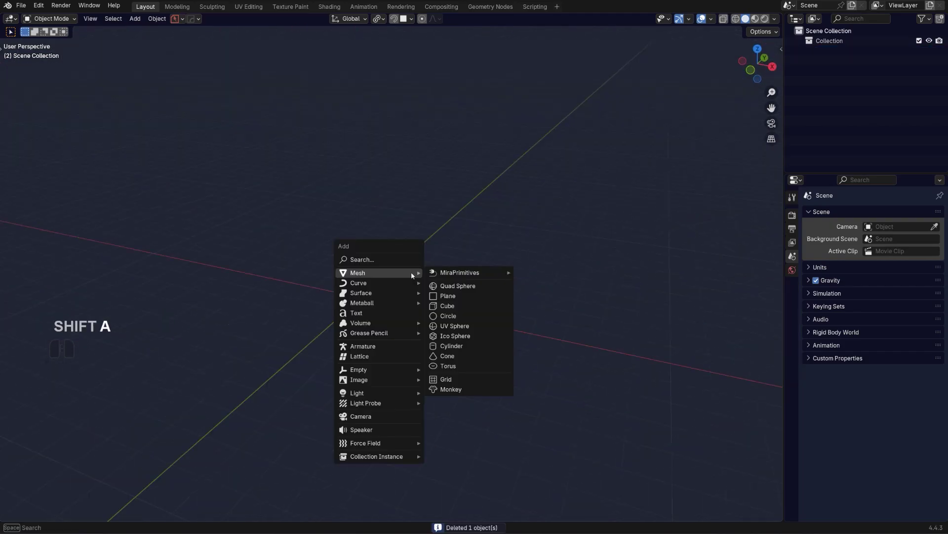
left_click(464, 315)
left_click(99, 405)
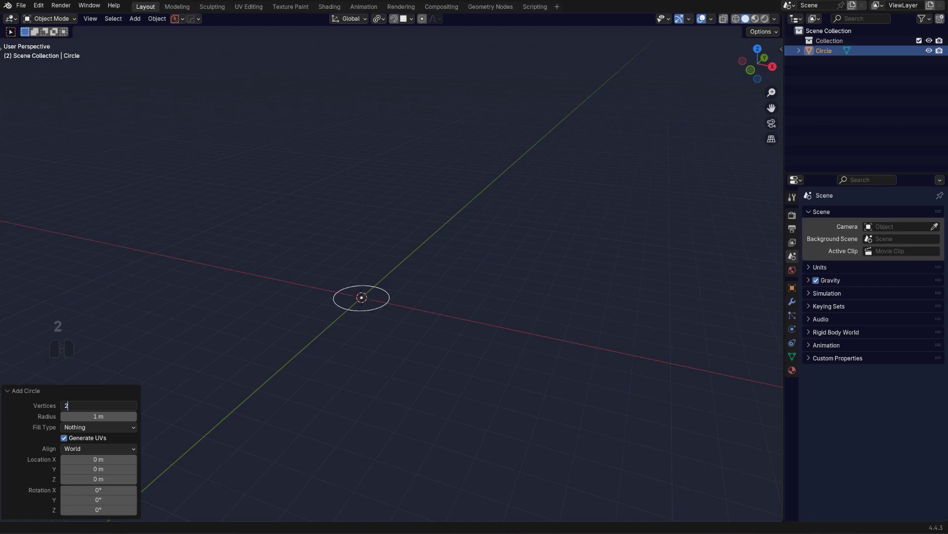
type("24")
key("Return")
middle_click_drag(320, 379, 436, 325)
Checker-deselect alternate vertices, dissolve the selected ones to leave 12 sides, and return to Object Mode
key("Tab")
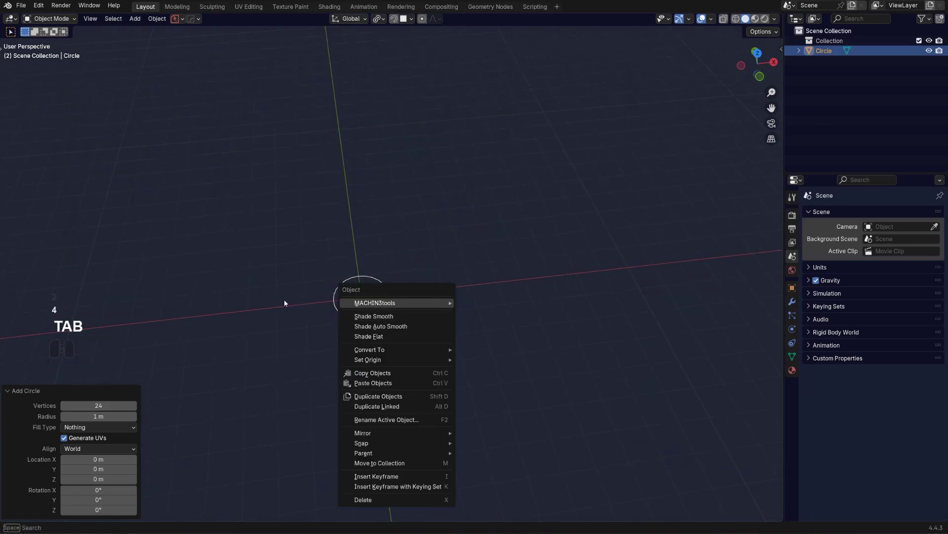
key("Tab")
scroll(247, 288, "up", 6)
middle_click_drag(280, 303, 394, 282, "shift")
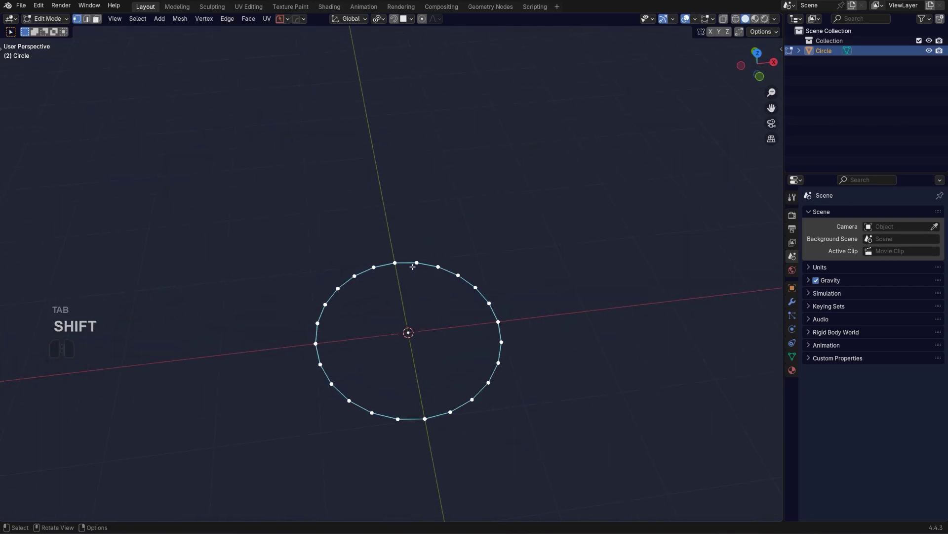
left_click(138, 19)
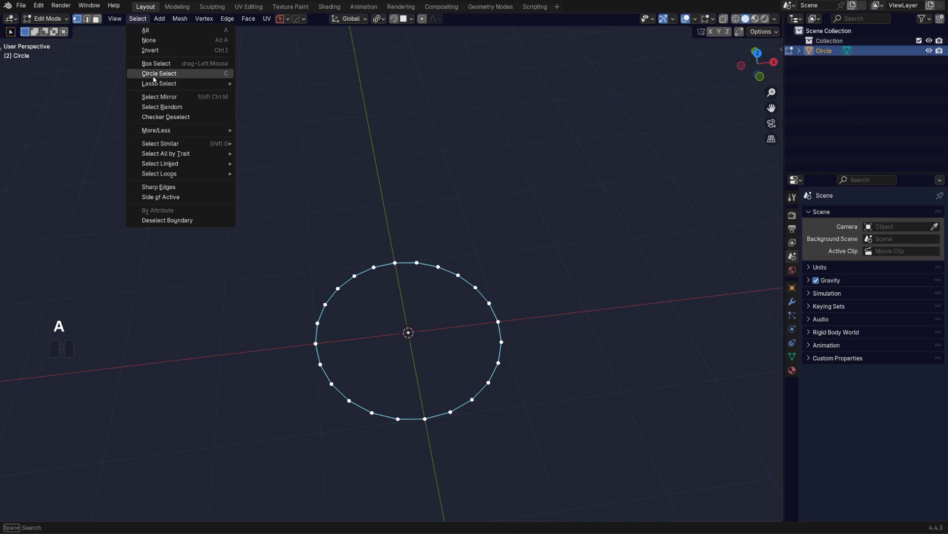
left_click(174, 116)
right_click(467, 271)
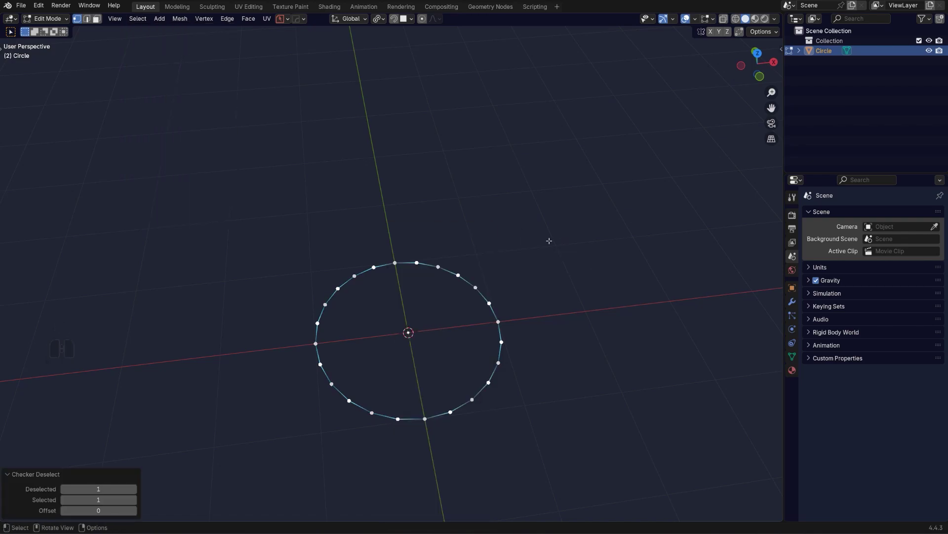
key("x")
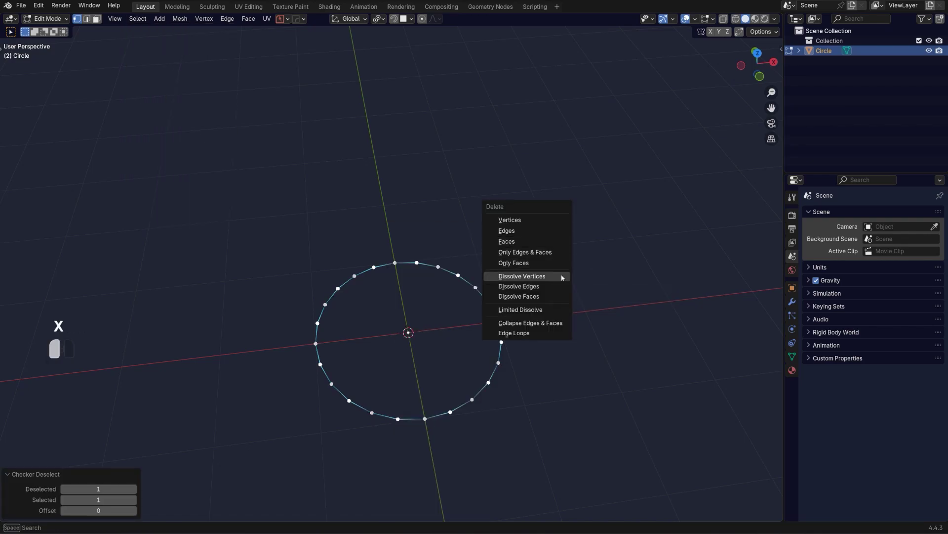
left_click(562, 277)
scroll(546, 269, "down", 3)
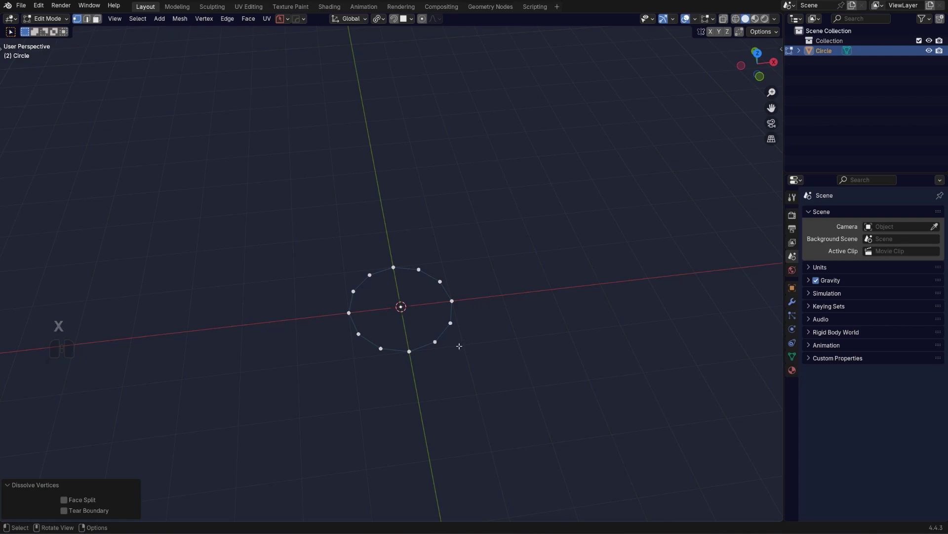
key("Tab")
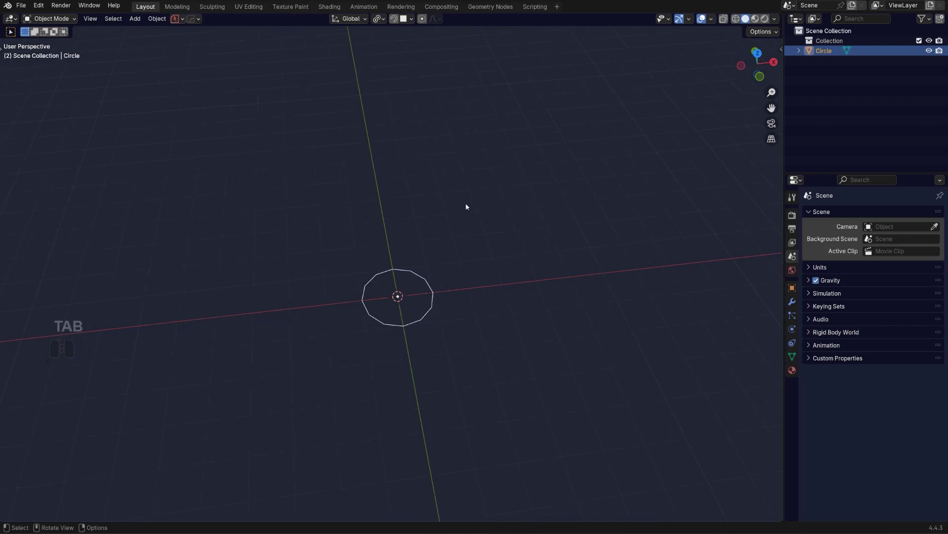
Add a plane, move it up and right of the circle, and stand it upright at 90°
key("shift+a")
left_click(513, 274)
middle_click_drag(514, 302, 435, 301, "alt")
key("KP_5")
key("g")
left_click(526, 223)
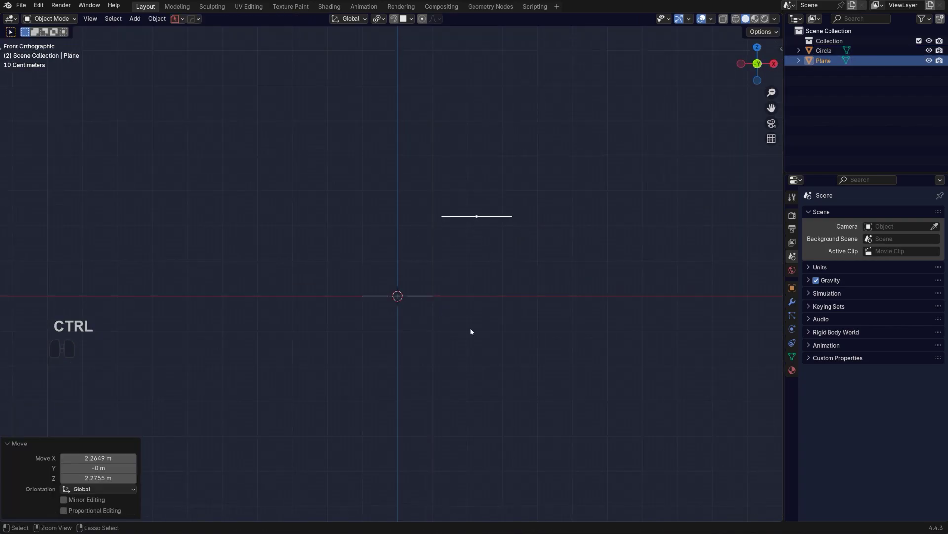
key("r")
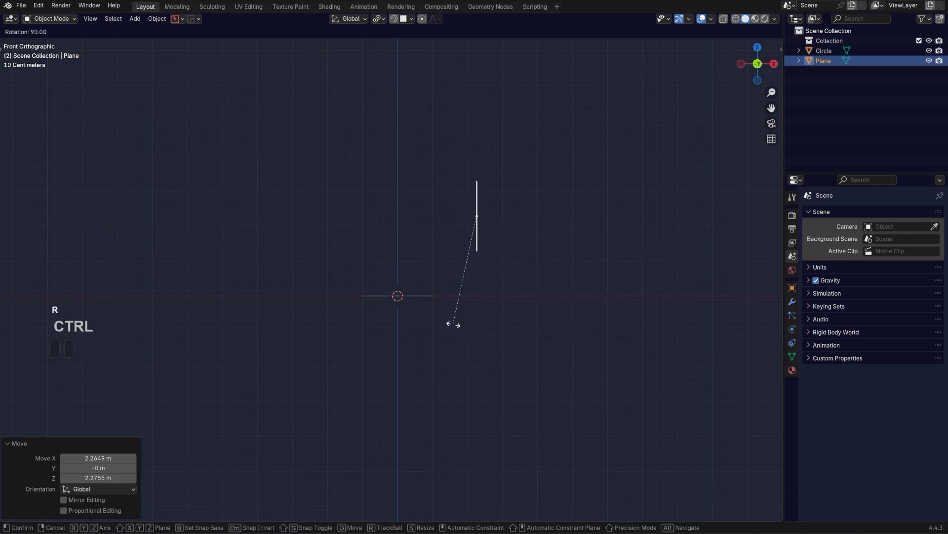
left_click(454, 324)
key("g")
left_click(517, 263)
middle_click_drag(517, 263, 524, 217)
Select the whole plane in Edit Mode and subdivide its edges into a 4×4 grid
key("Tab")
key("a")
right_click(502, 222)
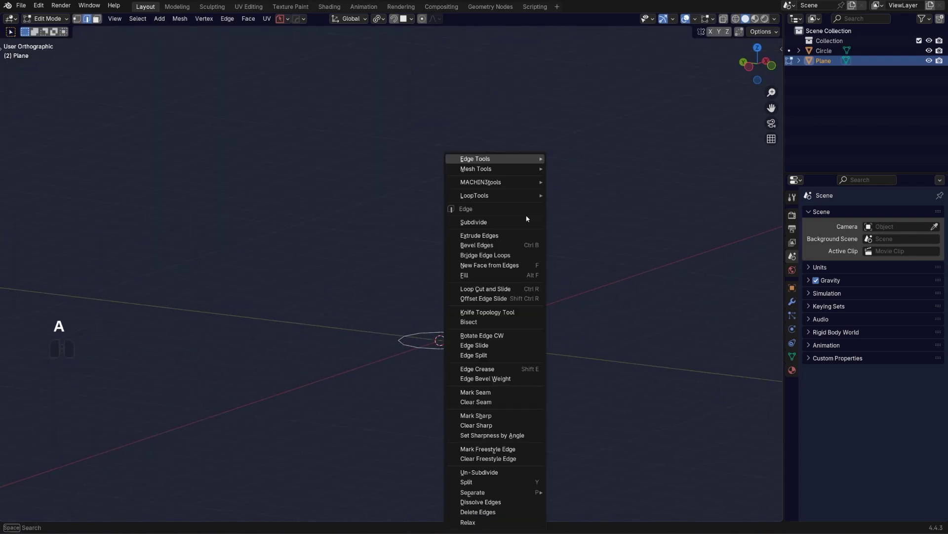
left_click(502, 223)
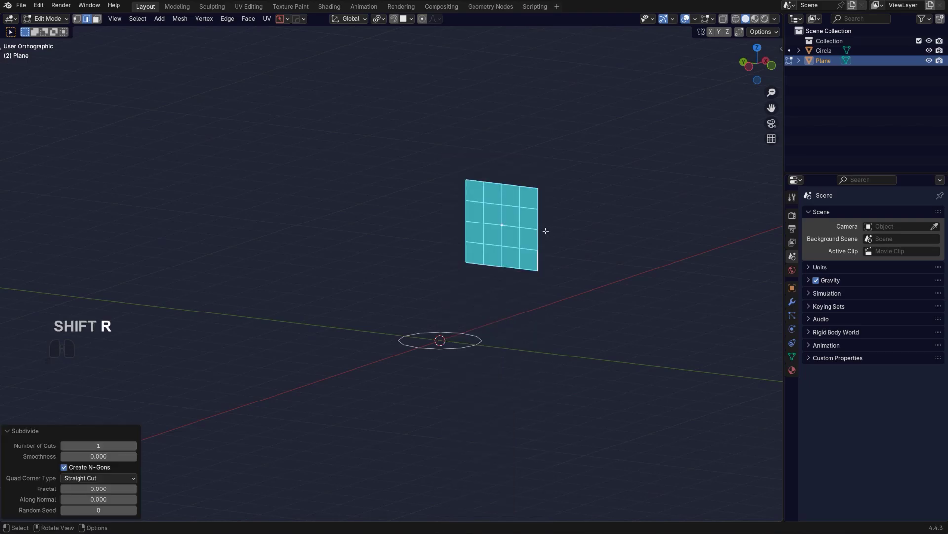
scroll(546, 230, "up", 3)
scroll(545, 231, "down", 1)
key("Tab")
key("Tab")
Select the inner grid faces and delete their vertices, leaving a 16-vertex square outline
scroll(609, 201, "up", 1)
middle_click_drag(610, 201, 444, 252, "shift")
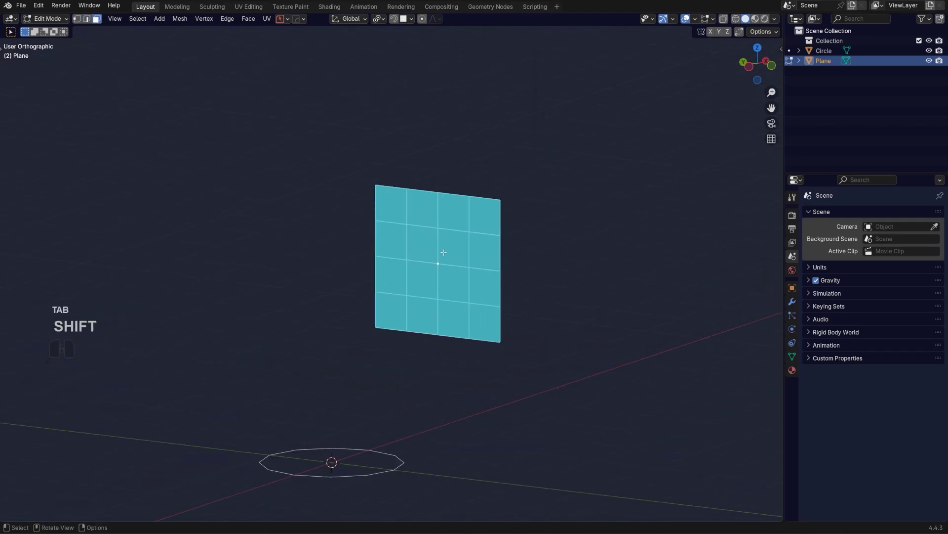
left_click(461, 225)
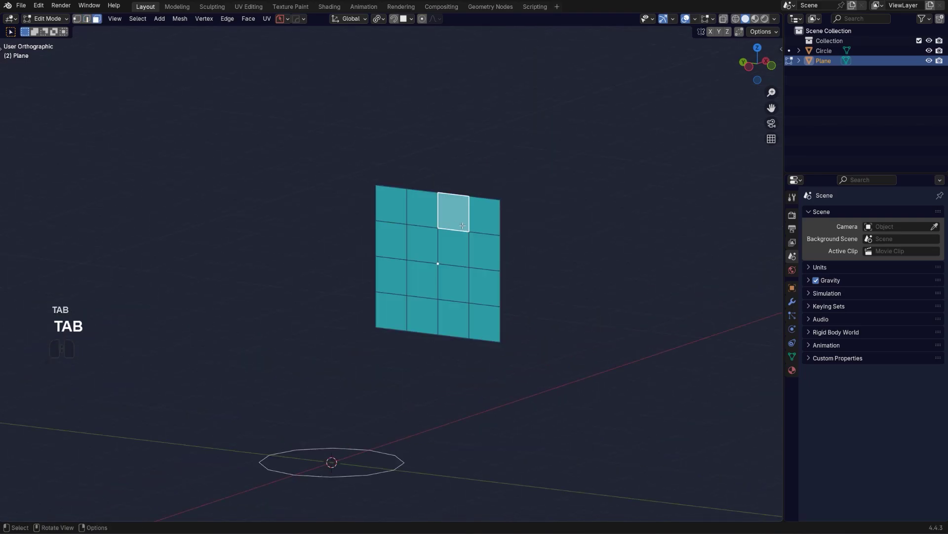
left_click(401, 300, "ctrl+shift")
key("x")
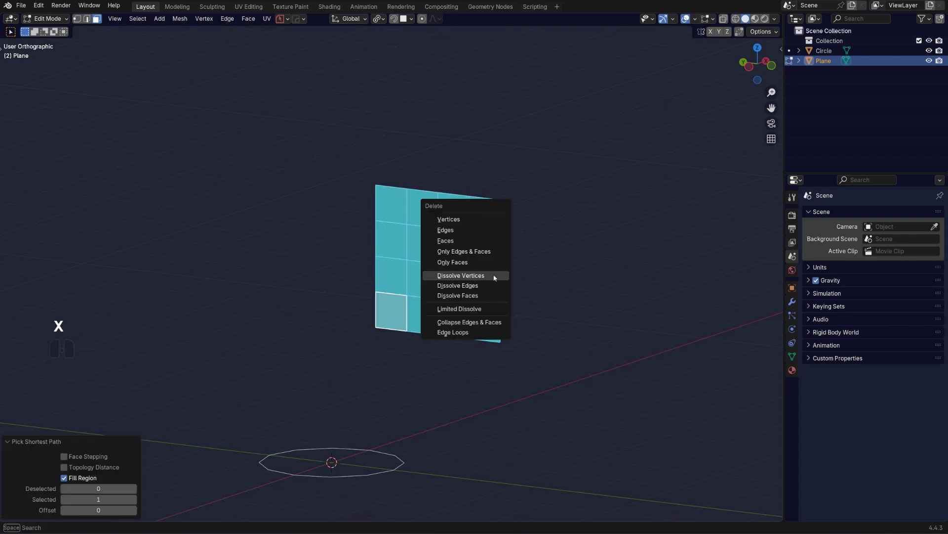
left_click(423, 252)
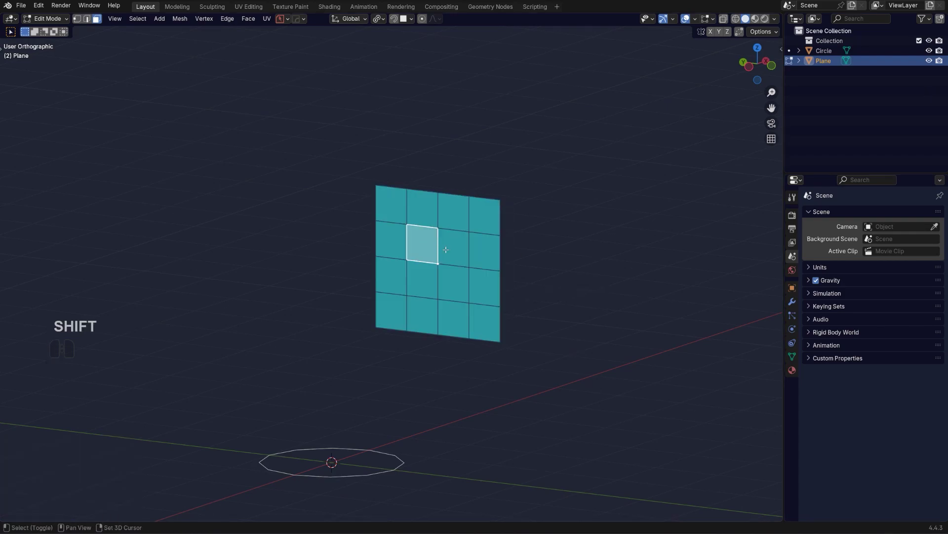
key("x")
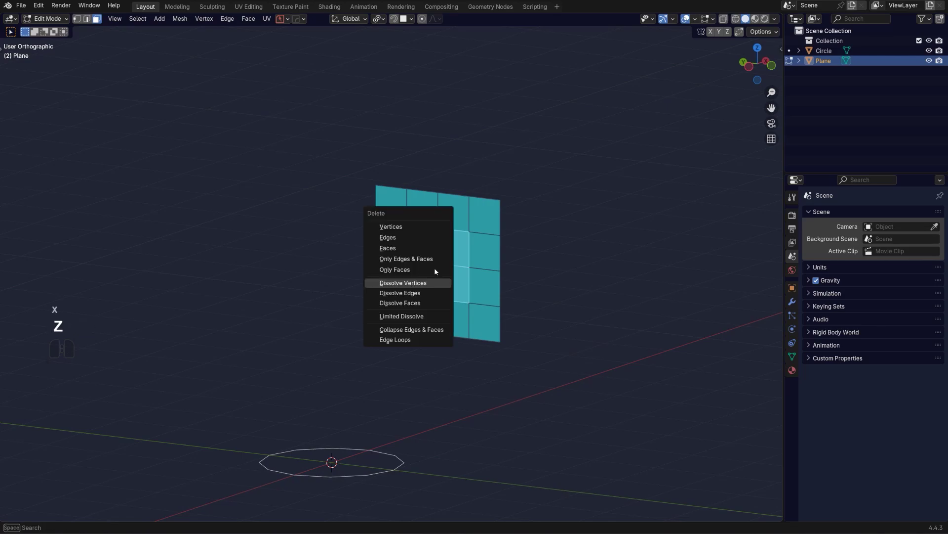
left_click(426, 227)
middle_click_drag(426, 232, 463, 283)
key("Tab")
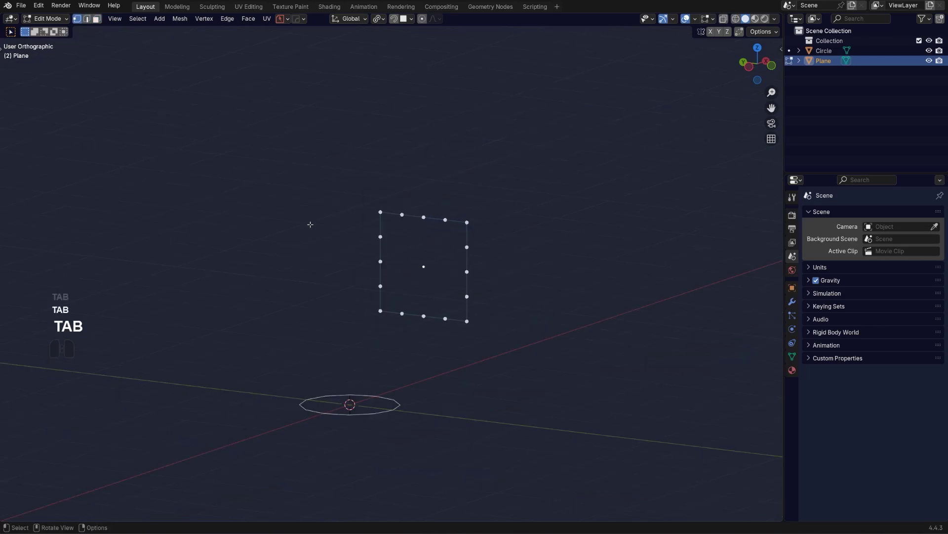
middle_click_drag(311, 225, 429, 300)
key("KP_5")
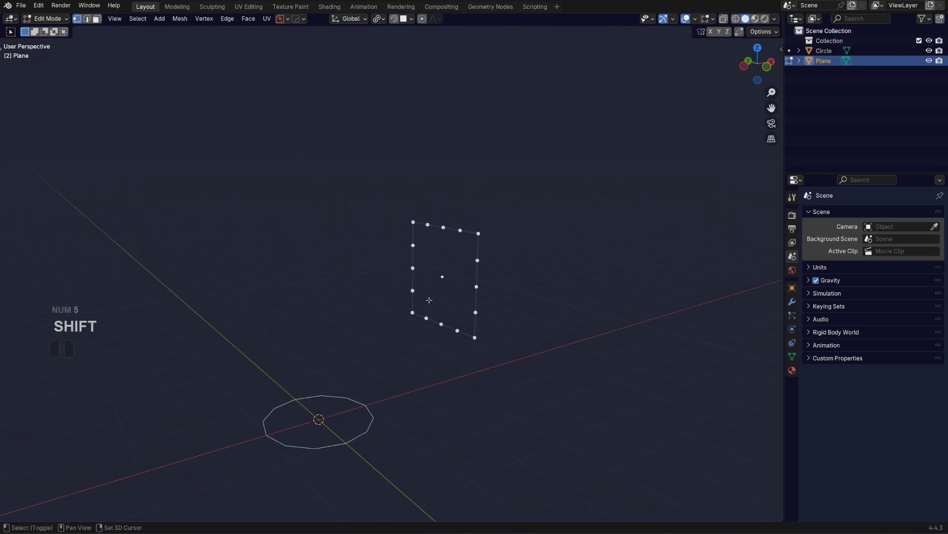
scroll(409, 350, "down", 2)
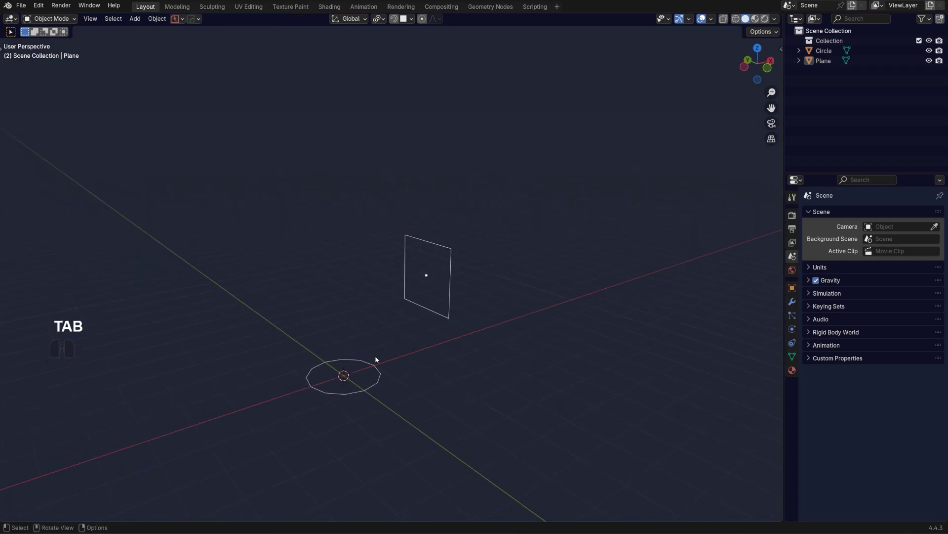
Select the plane with the circle, bridge their edge loops, and merge two bottom square vertices at centre
left_click(437, 310, "shift")
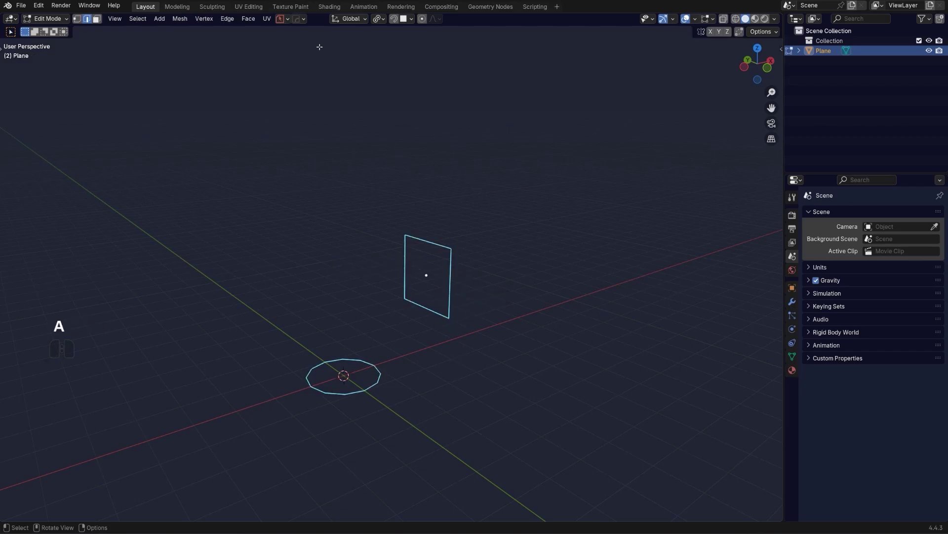
left_click(229, 18)
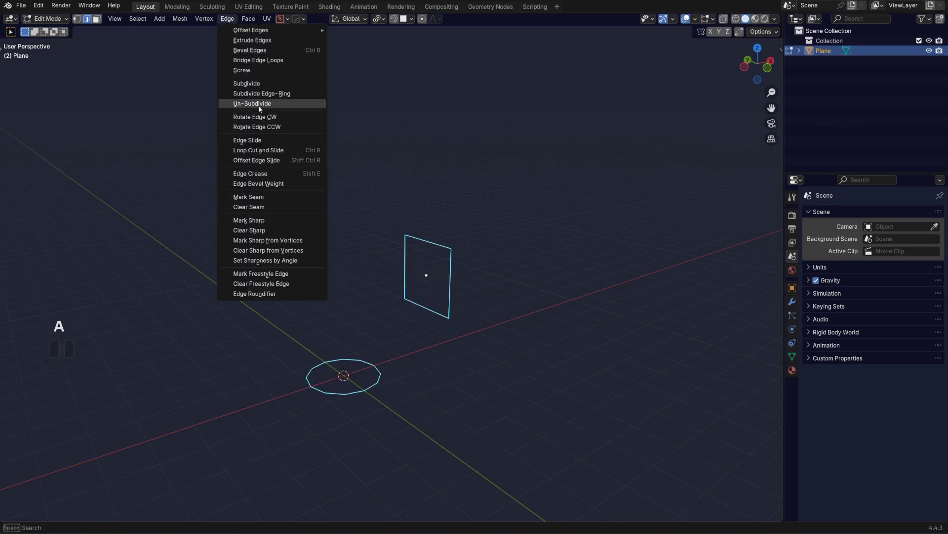
left_click(264, 60)
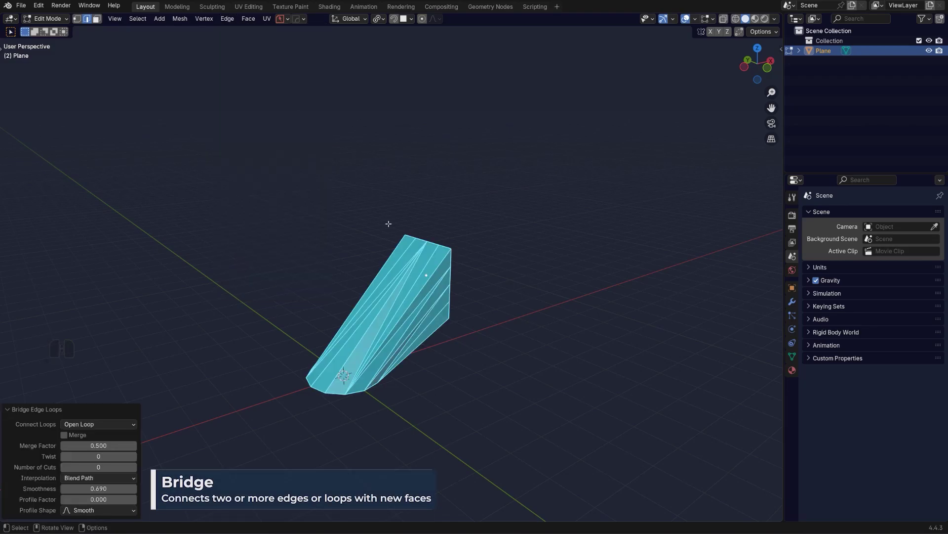
middle_click_drag(387, 222, 474, 292)
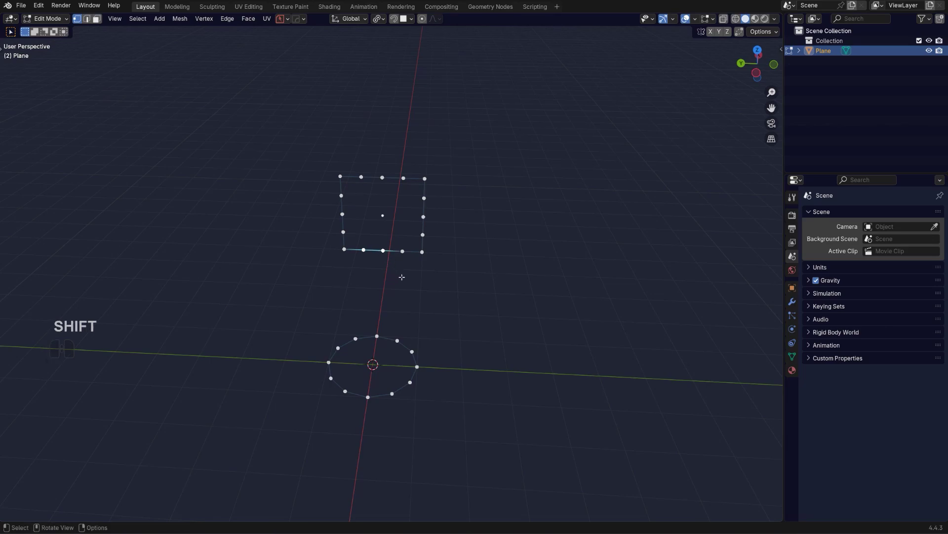
key("shift+1")
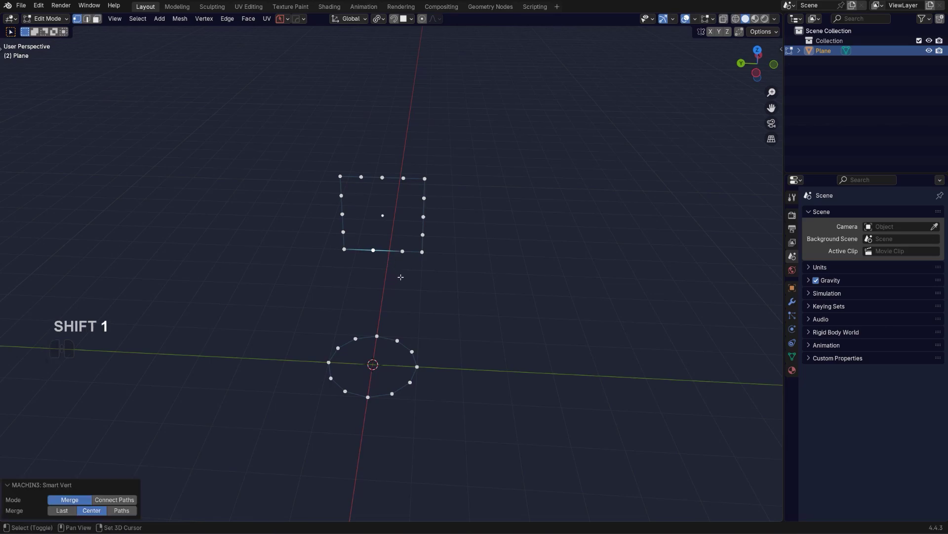
Evenly space the vertices along the square's bottom and left edges with LoopTools Space
left_click(343, 230)
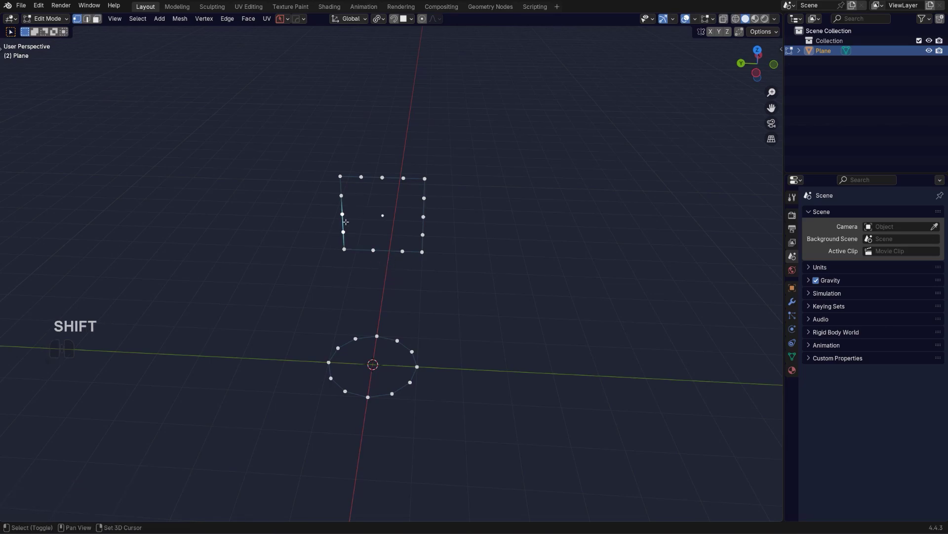
key("shift+1")
middle_click_drag(345, 222, 385, 257)
left_click(397, 261, "ctrl")
right_click(436, 272)
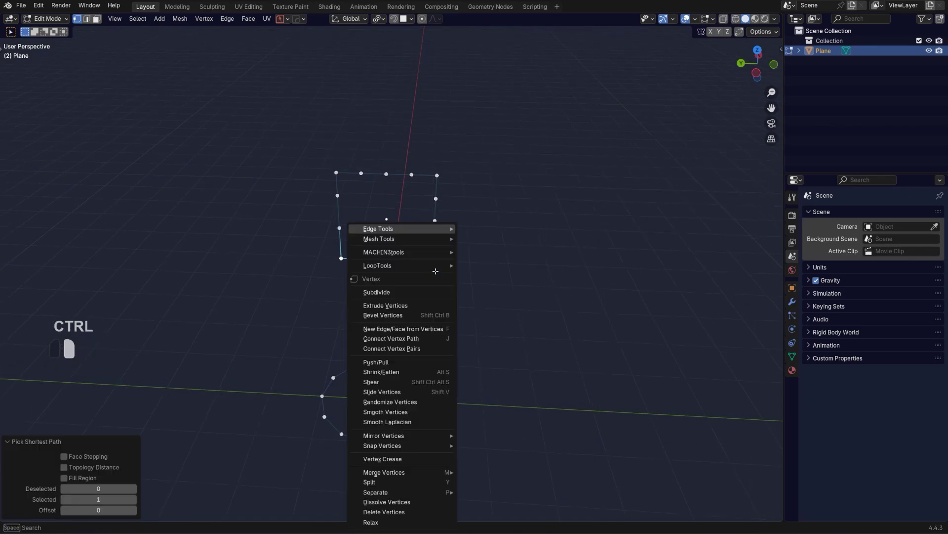
mouse_move(435, 266)
left_click(494, 333)
left_click(337, 173, "ctrl")
right_click(339, 174)
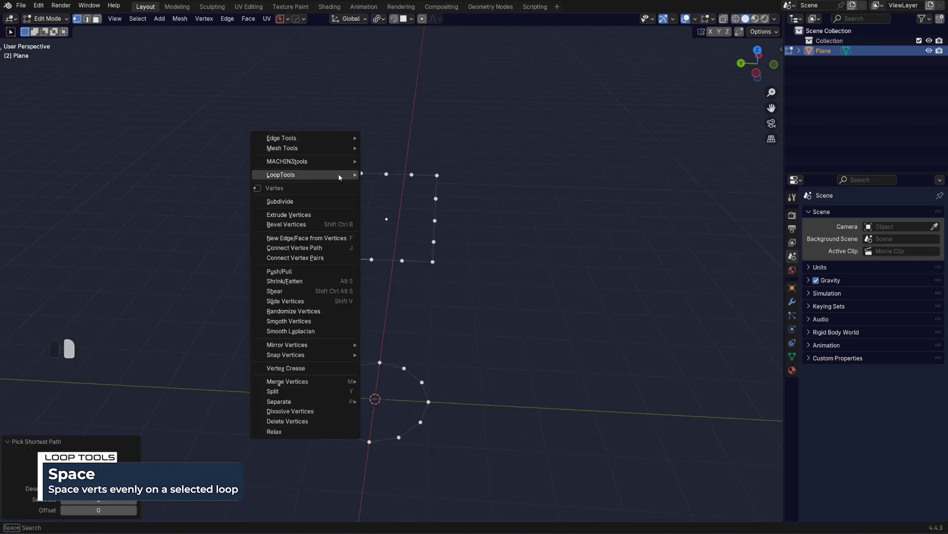
mouse_move(339, 174)
left_click(386, 244)
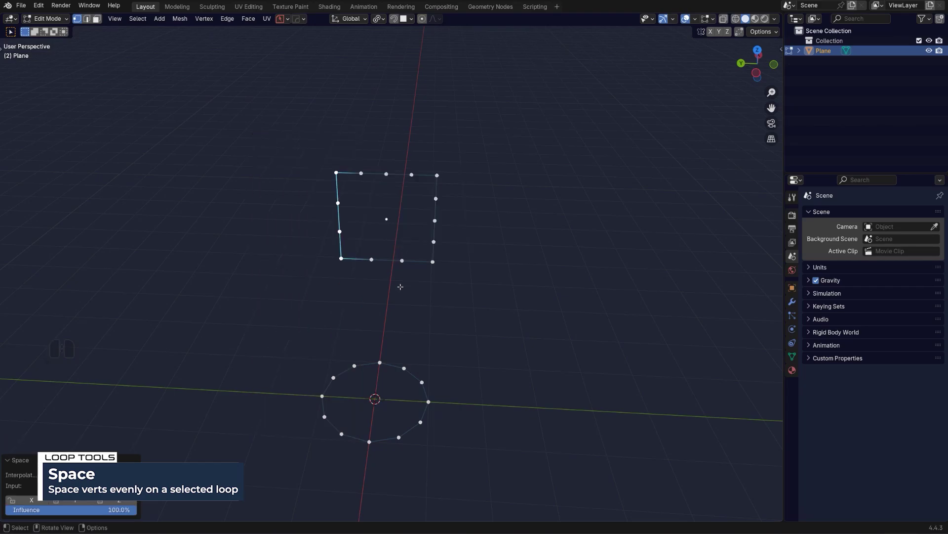
Merge a right-edge vertex and a top-edge vertex into their neighbouring corner
middle_click_drag(448, 276, 404, 245)
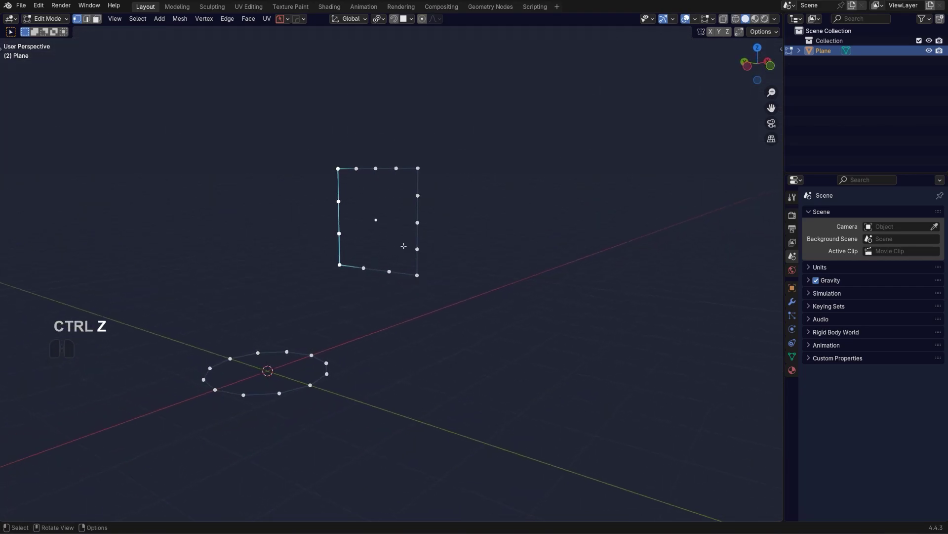
left_click(416, 274)
left_click(418, 168, "ctrl")
left_click(420, 255)
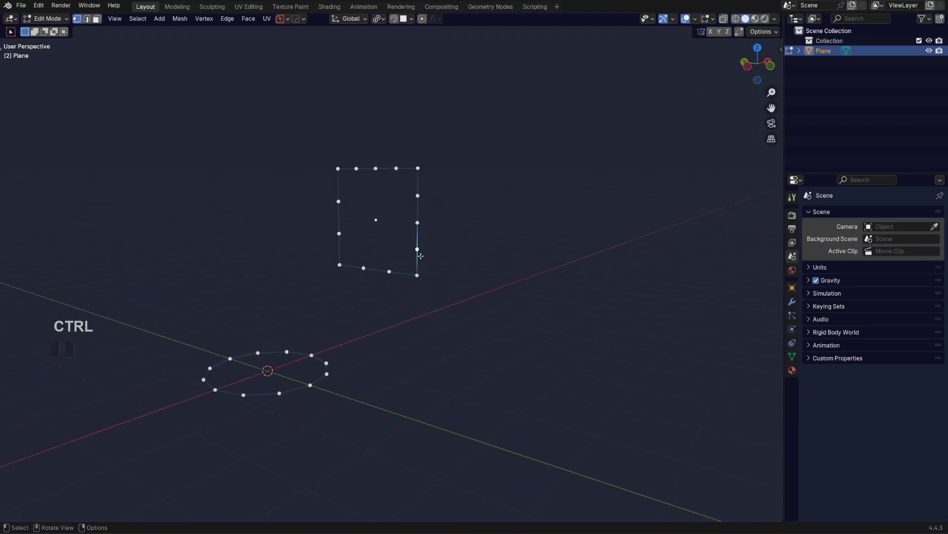
key("1")
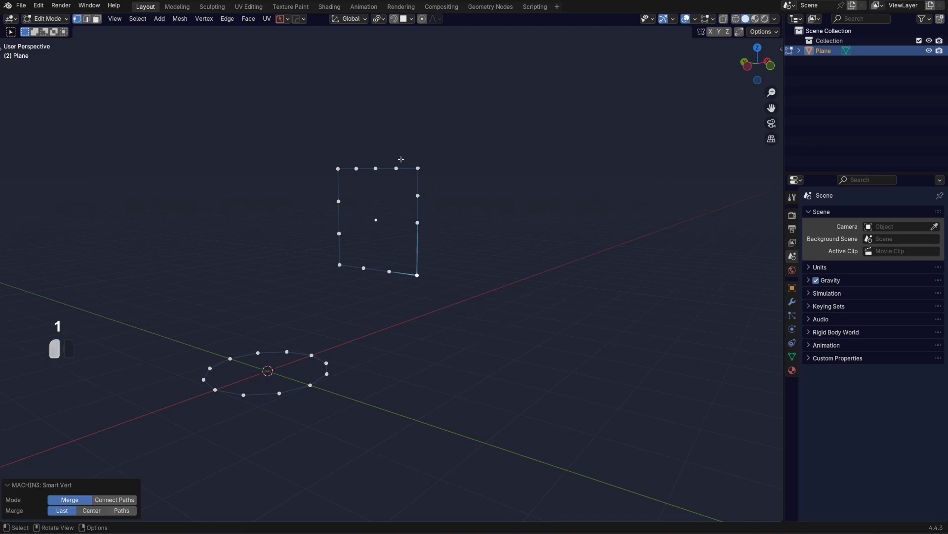
left_click(401, 159)
left_click(417, 168, "ctrl")
key("1")
Evenly space the vertices along the square's top and right edges
middle_click_drag(418, 168, 308, 168)
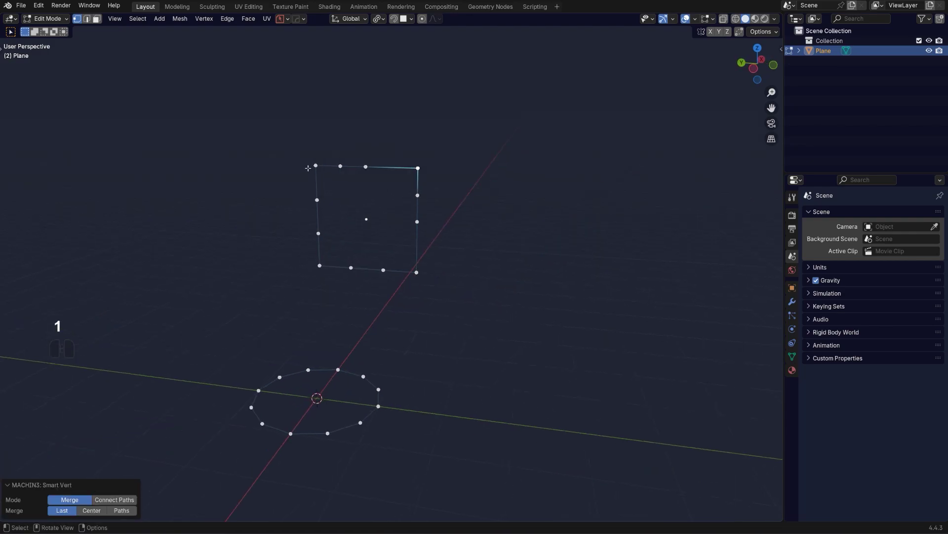
left_click(315, 166, "ctrl")
right_click(376, 167)
mouse_move(420, 166)
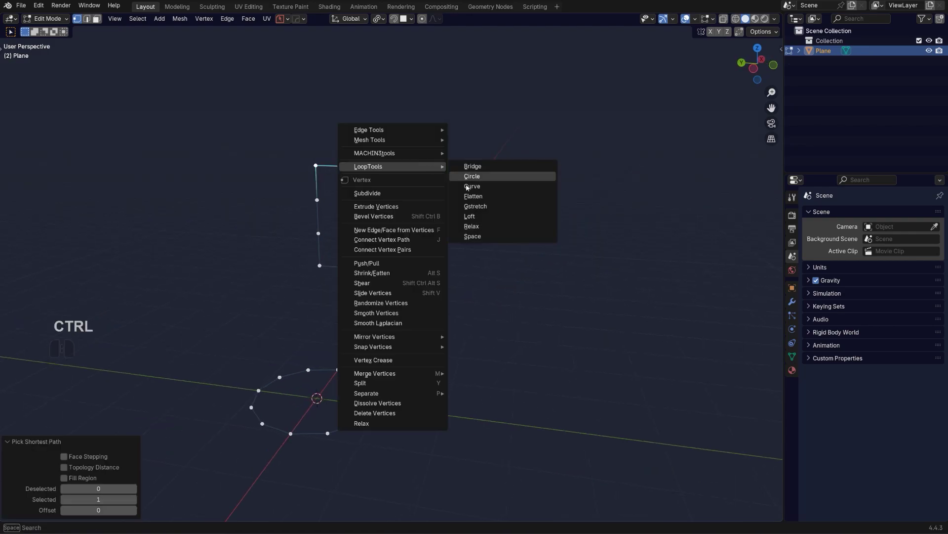
left_click(482, 236)
left_click(430, 271, "ctrl")
right_click(430, 271)
mouse_move(514, 197)
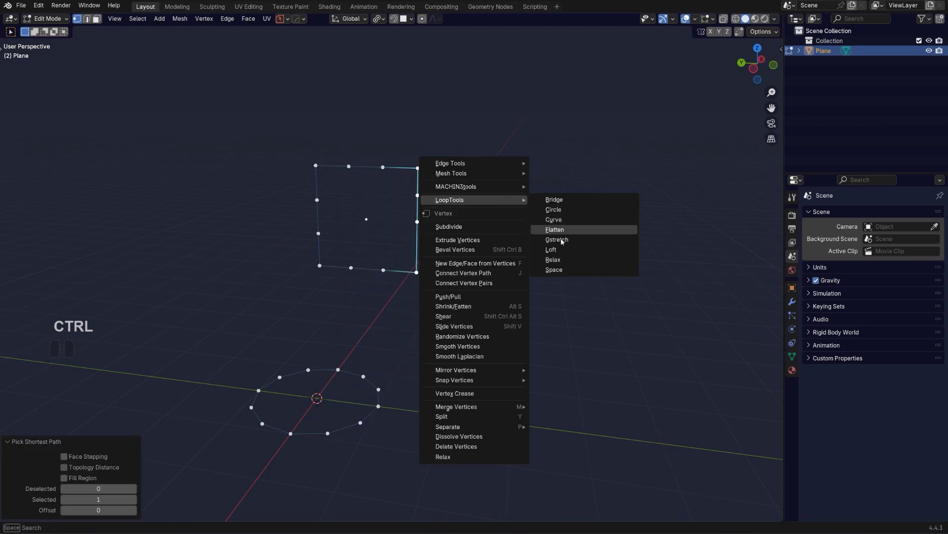
left_click(565, 268)
middle_click_drag(565, 268, 487, 284)
Bridge both 12-vertex loops and raise the bridge to 6 cuts with Blend Path interpolation
key("a")
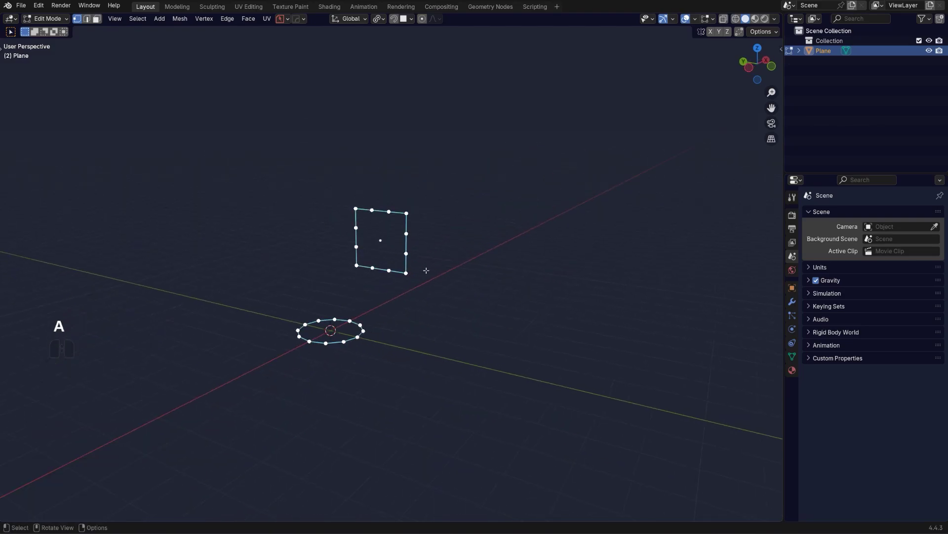
left_click(227, 19)
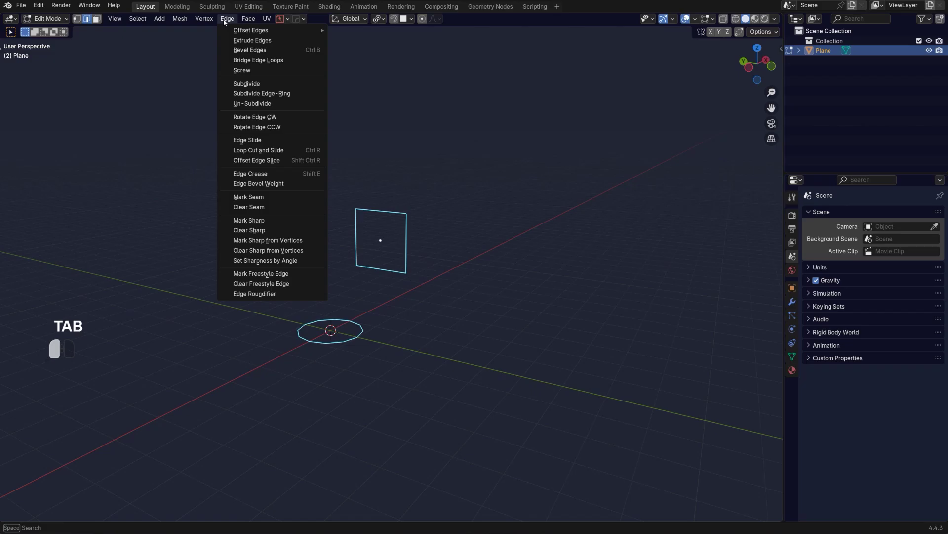
left_click(262, 60)
middle_click_drag(277, 192, 226, 416)
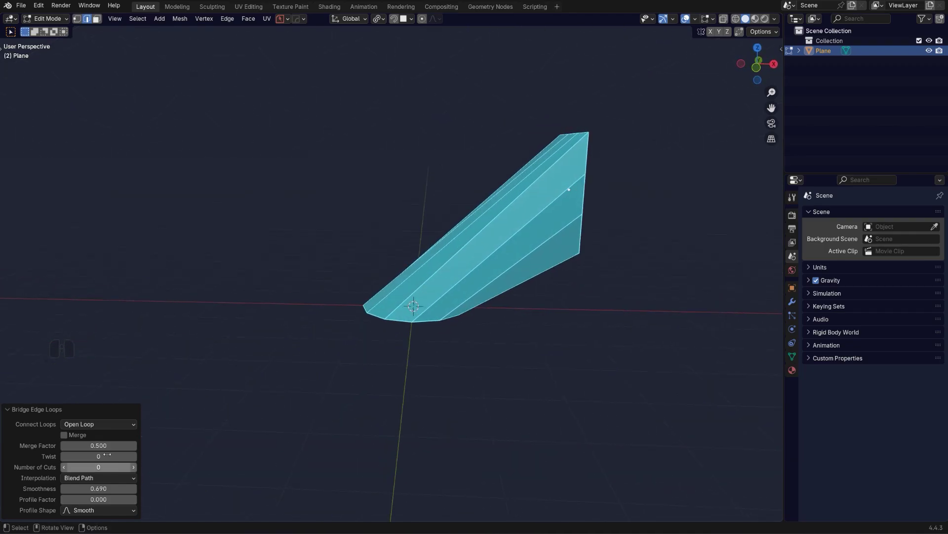
left_click(134, 467)
left_click(133, 467)
left_click(133, 467)
left_click(134, 467)
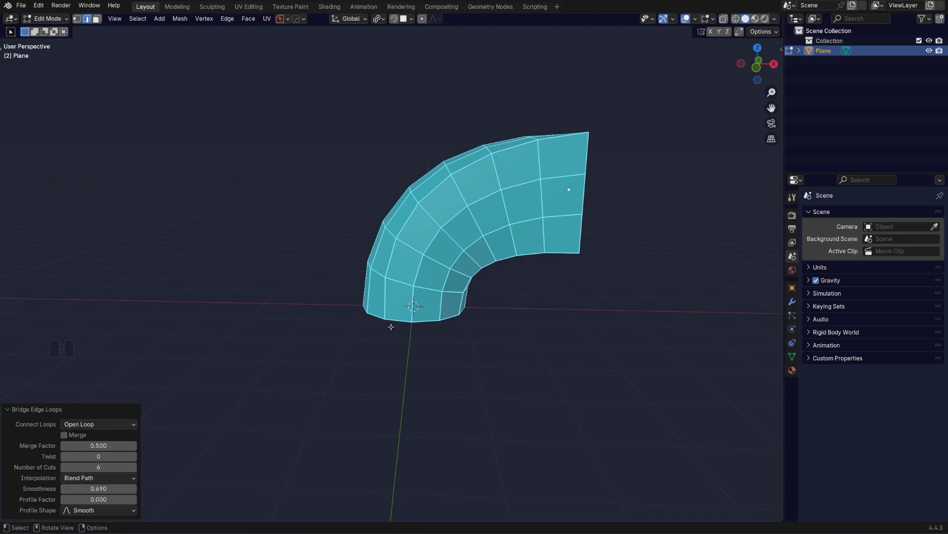
middle_click_drag(391, 327, 350, 348)
key("Tab")
Bevel the edge path along the tube's corner into a support loop
left_click(462, 197)
left_click(350, 348, "ctrl")
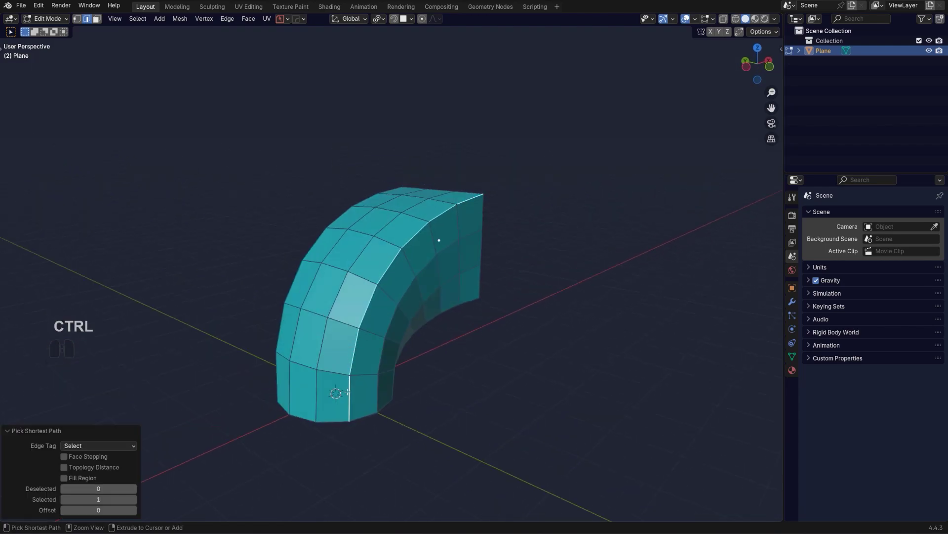
key("ctrl+b")
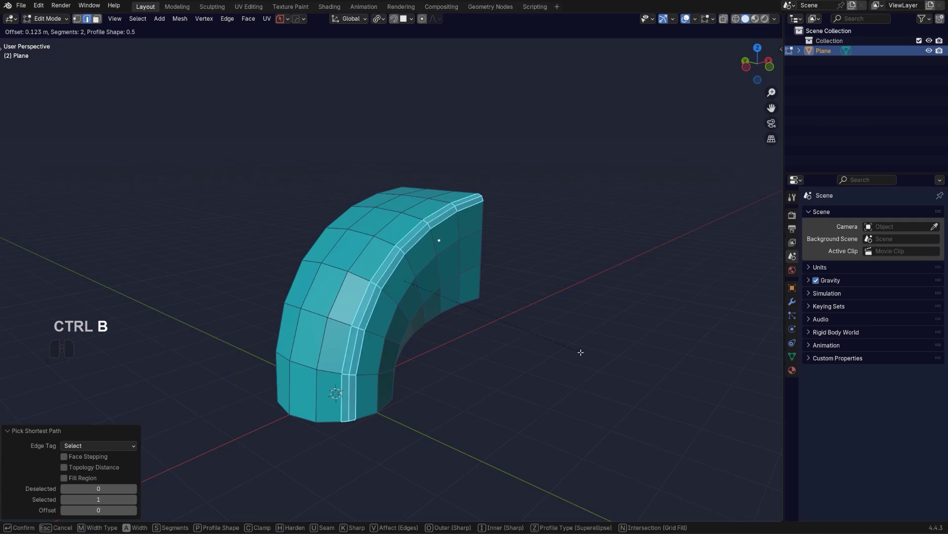
left_click(581, 352)
Dissolve the stray edge beside the bevel with Ctrl+X
key("Tab")
key("Tab")
left_click(363, 344, "ctrl")
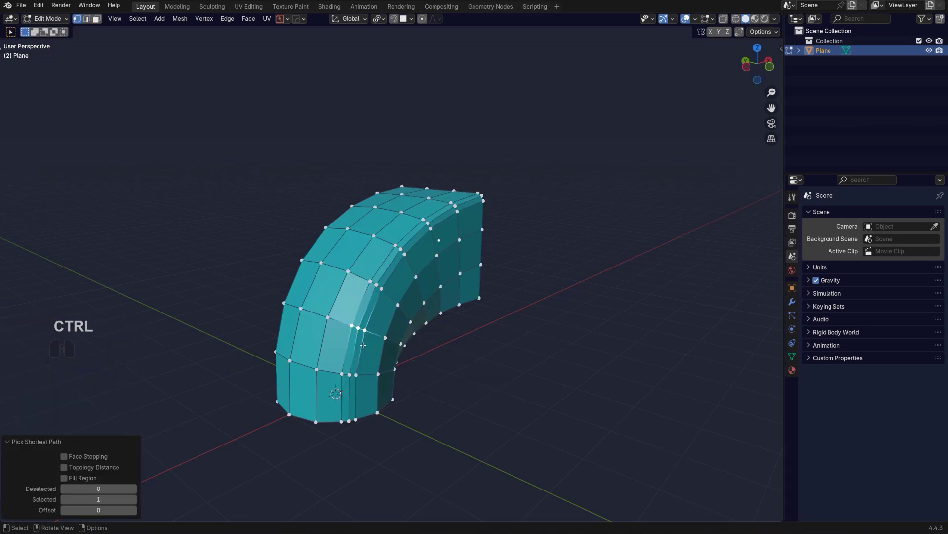
key("shift+1")
key("Tab")
key("Tab")
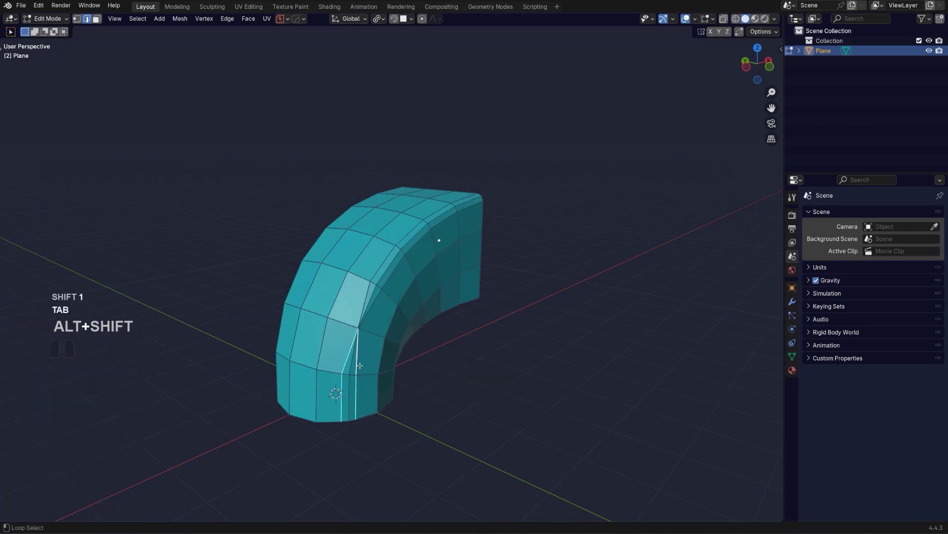
key("ctrl+x")
scroll(358, 314, "up", 2)
key("ctrl+z")
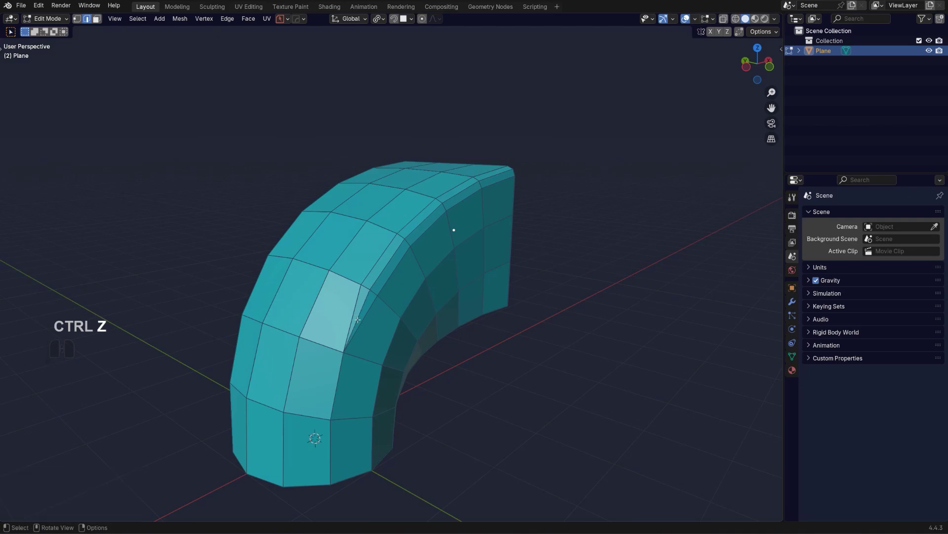
key("ctrl+x")
Slide a vertex along its edge, symmetrize the mesh, and apply Shade Auto Smooth in Object Mode
key("Tab")
key("Tab")
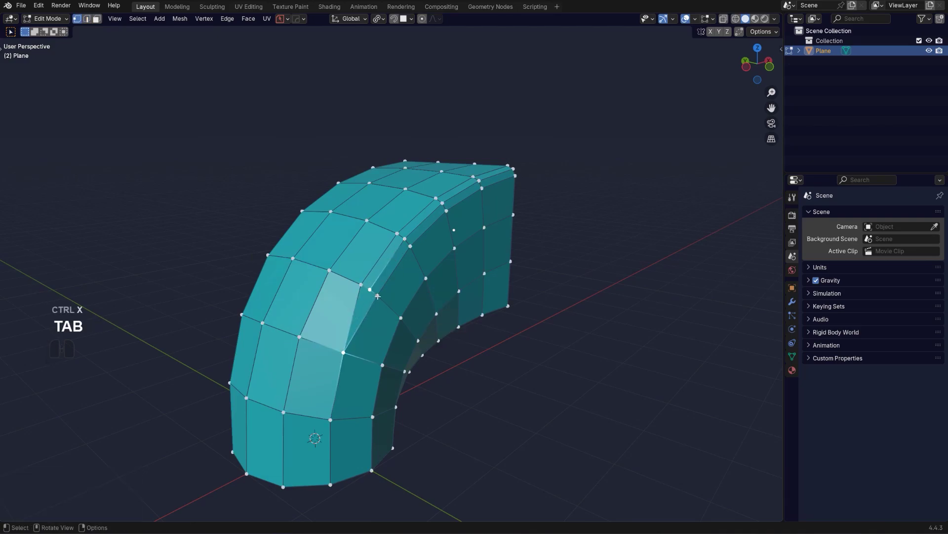
key("g")
left_click(401, 317)
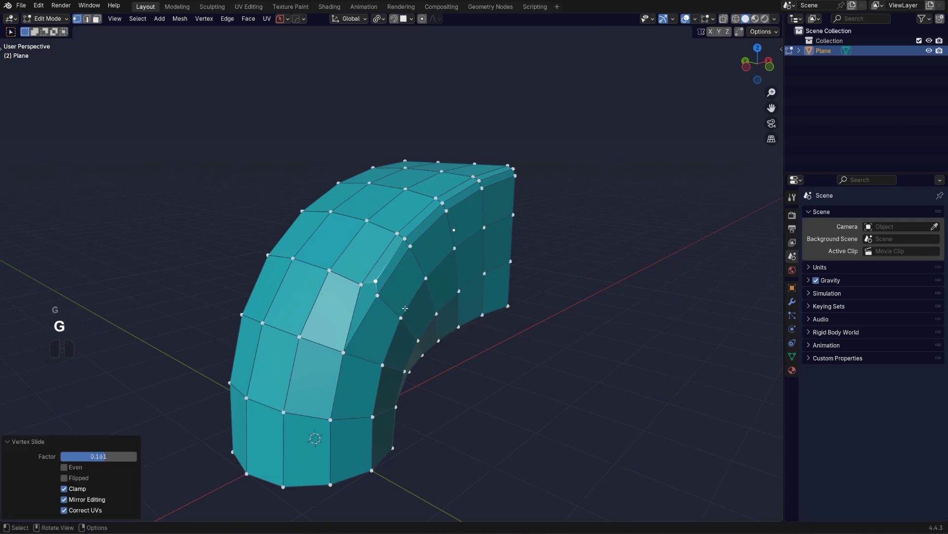
middle_click_drag(402, 317, 337, 312)
key("alt+x")
key("Tab")
right_click(391, 281)
left_click(379, 294)
Add a level 3 subdivision, knife-cut down the tube's side, and symmetrize across Y
key("ctrl+3")
key("Tab")
scroll(348, 310, "up", 2)
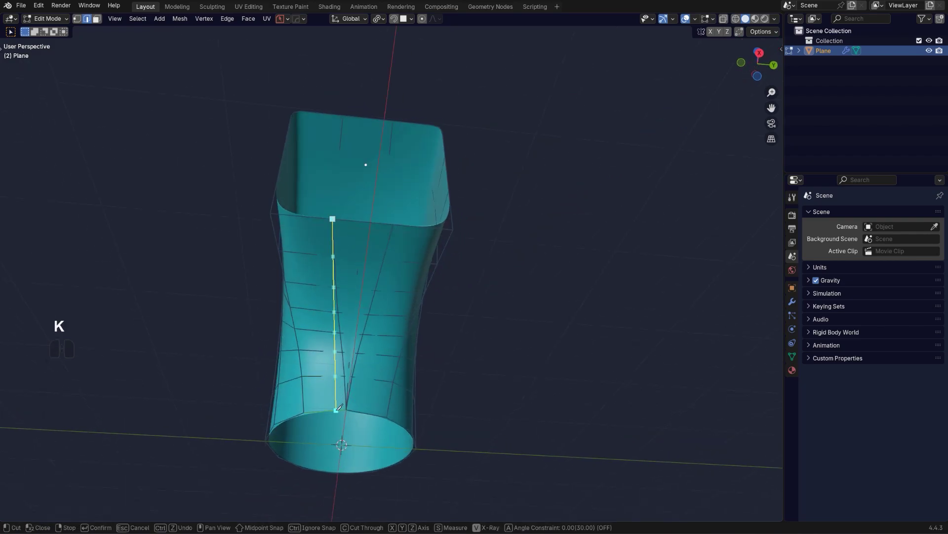
key("space")
scroll(341, 322, "up", 2)
key("alt+x")
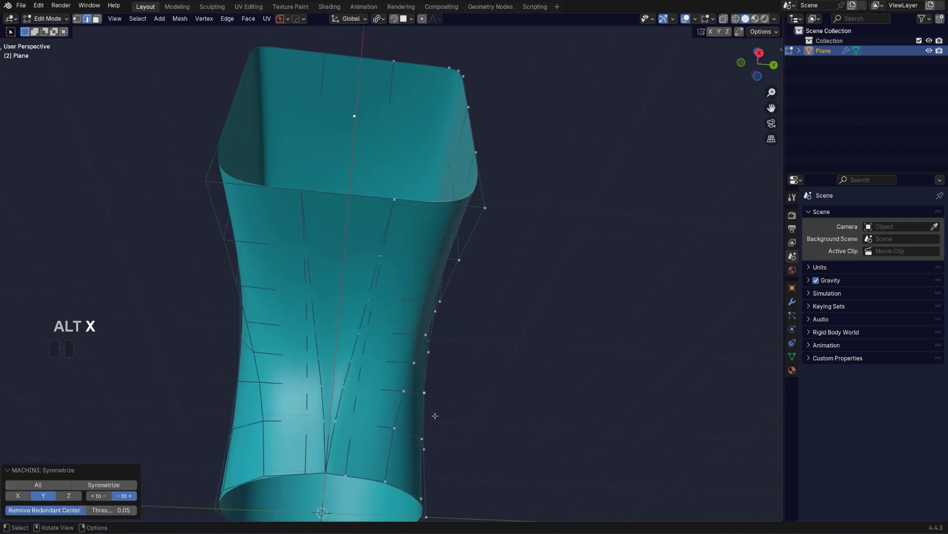
Dissolve the extra edges and select the tube's middle edge loop
key("Tab")
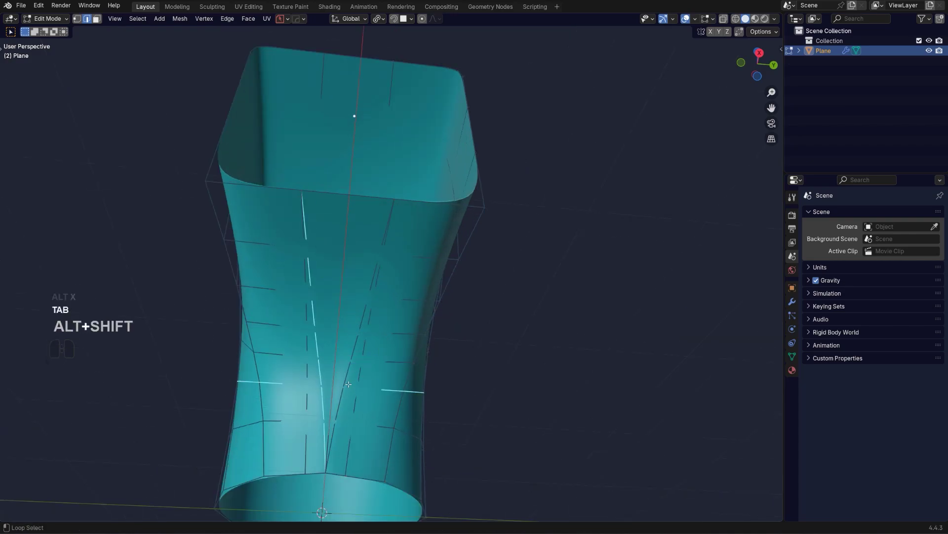
key("ctrl+x")
key("Tab")
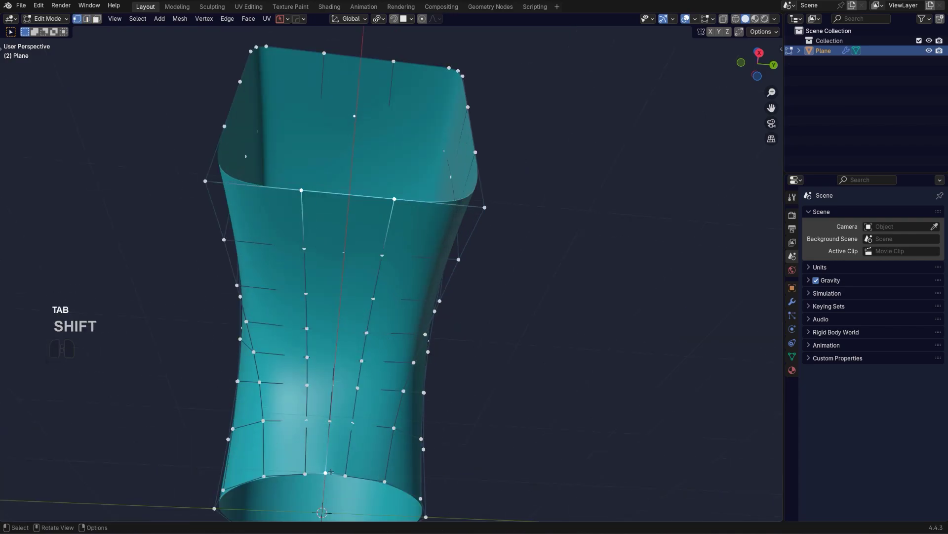
scroll(345, 384, "up", 2)
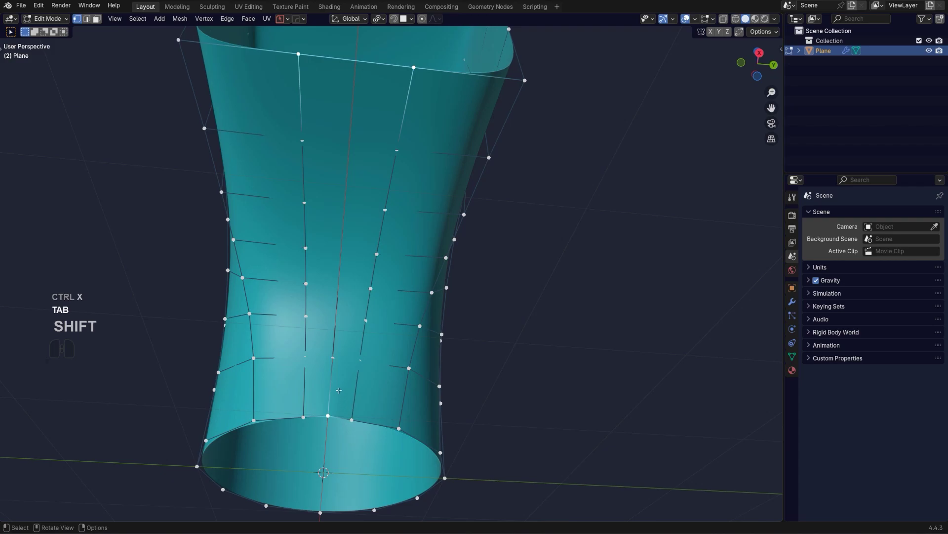
scroll(365, 349, "down", 2)
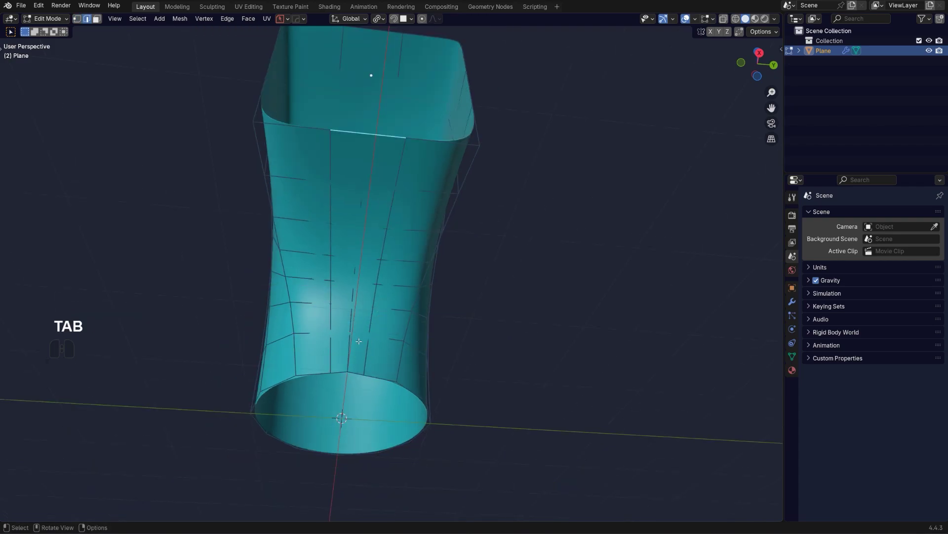
double_click(371, 193, "alt")
left_click(352, 256, "alt")
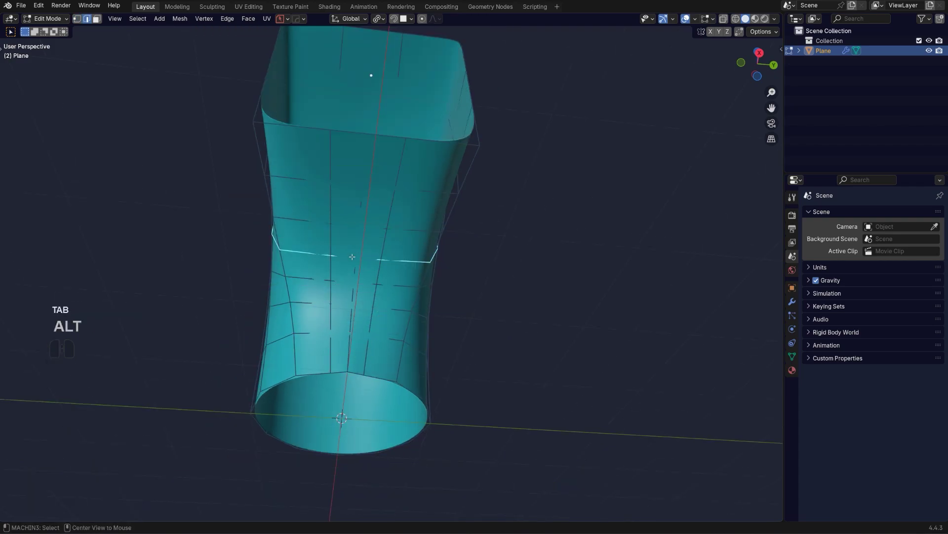
key("ctrl+x")
key("Tab")
scroll(402, 253, "down", 3)
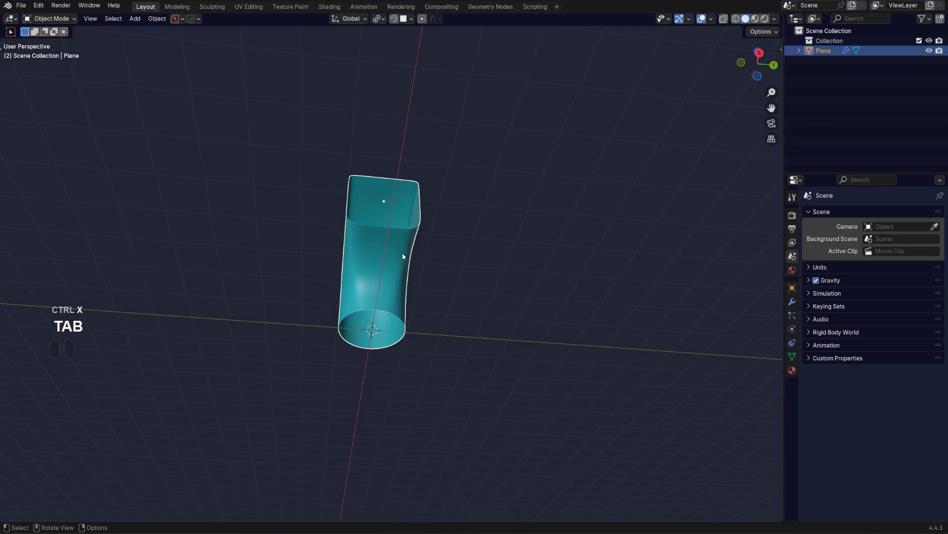
middle_click_drag(402, 253, 449, 230)
key("Tab")
middle_click_drag(456, 330, 462, 351)
scroll(421, 333, "up", 2)
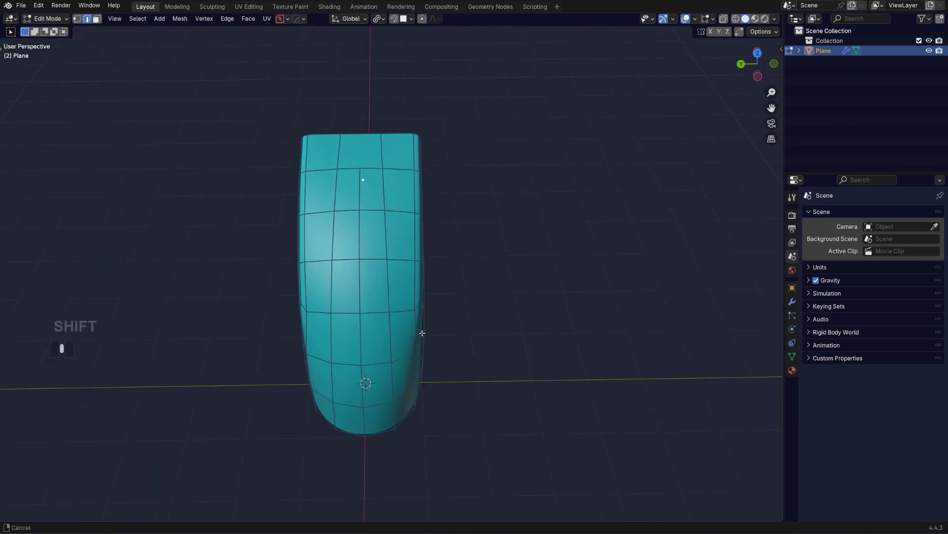
scroll(406, 255, "up", 3, "shift")
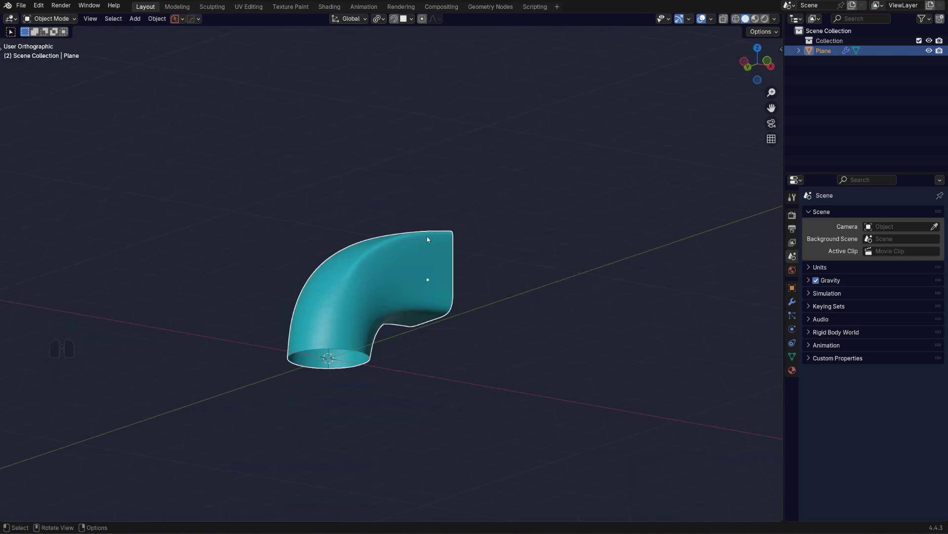
middle_click_drag(416, 234, 335, 239)
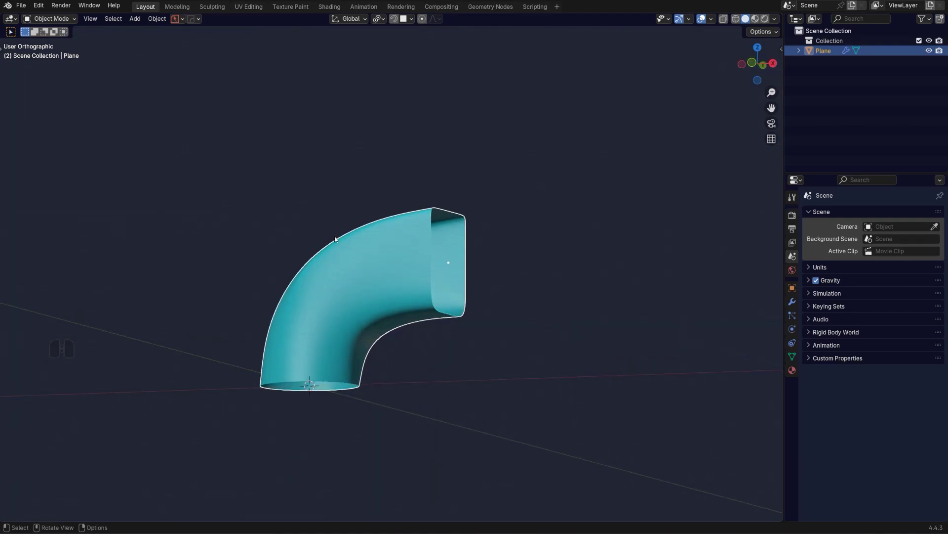
middle_click_drag(491, 326, 541, 325)
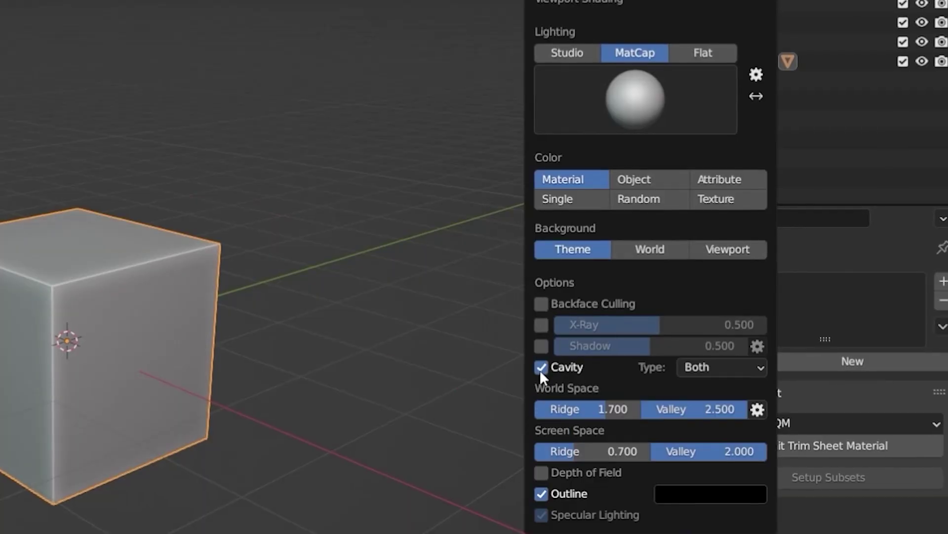
Keep the cavity type set to Both and put the cube into Edit Mode
left_click(722, 367)
left_click(698, 430)
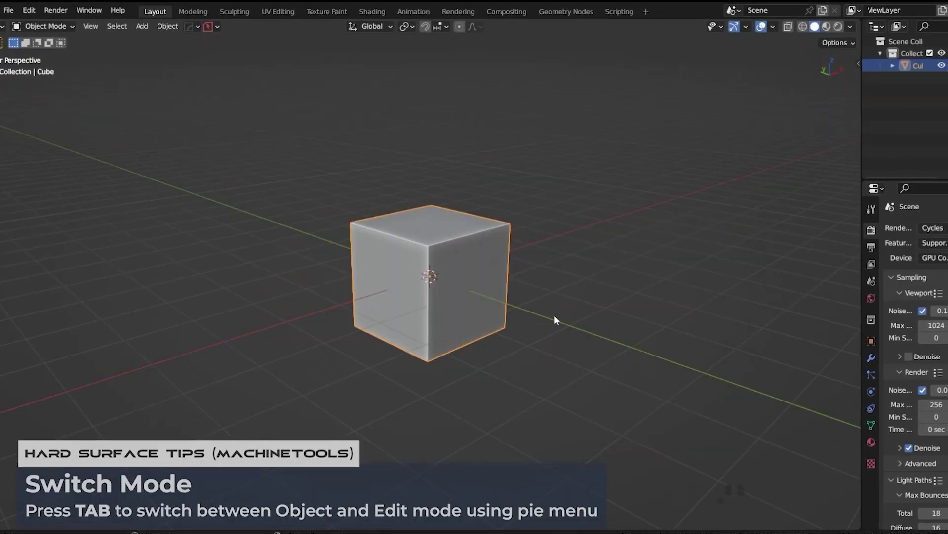
key("Tab")
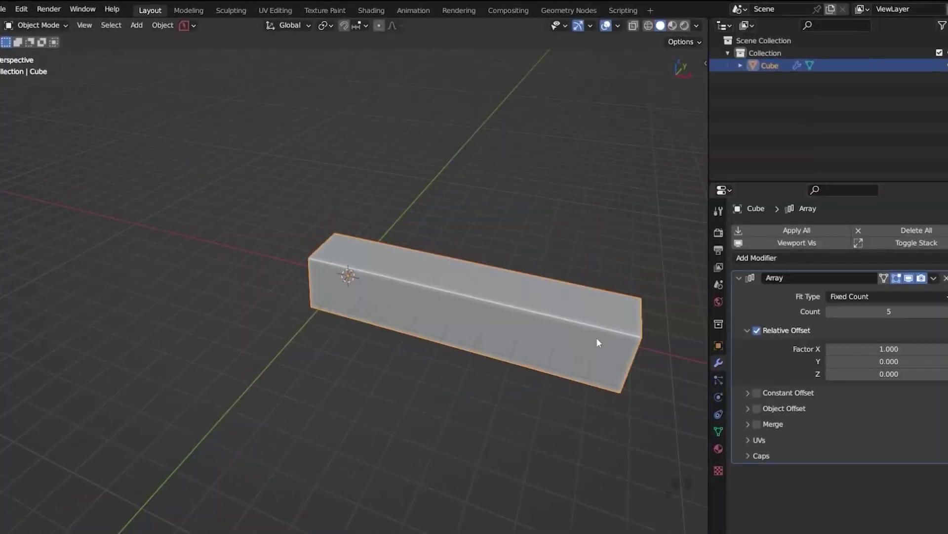
Move the cutters along Z, then duplicate the round cap cylinder and repeat the duplication
key("g")
key("z")
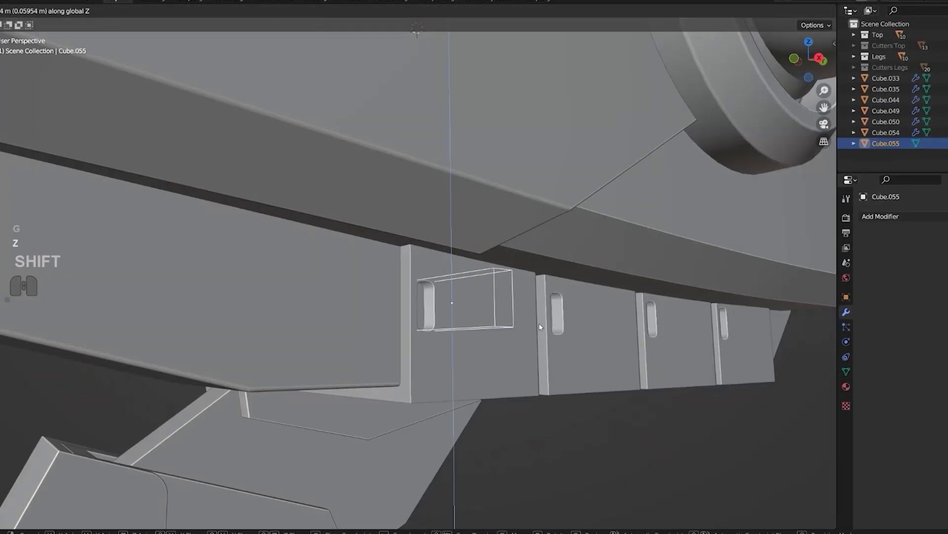
left_click(539, 322)
key("g")
left_click(531, 371)
key("g")
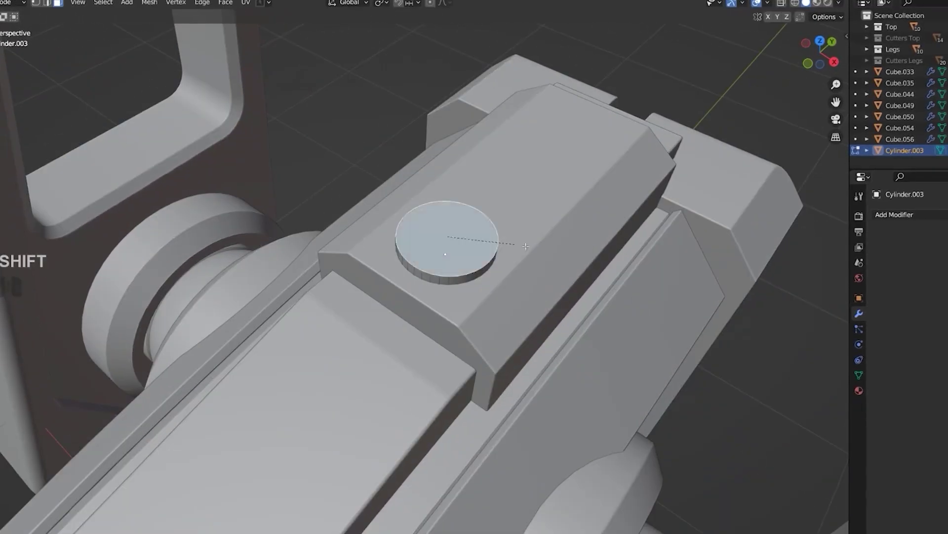
key("alt+d")
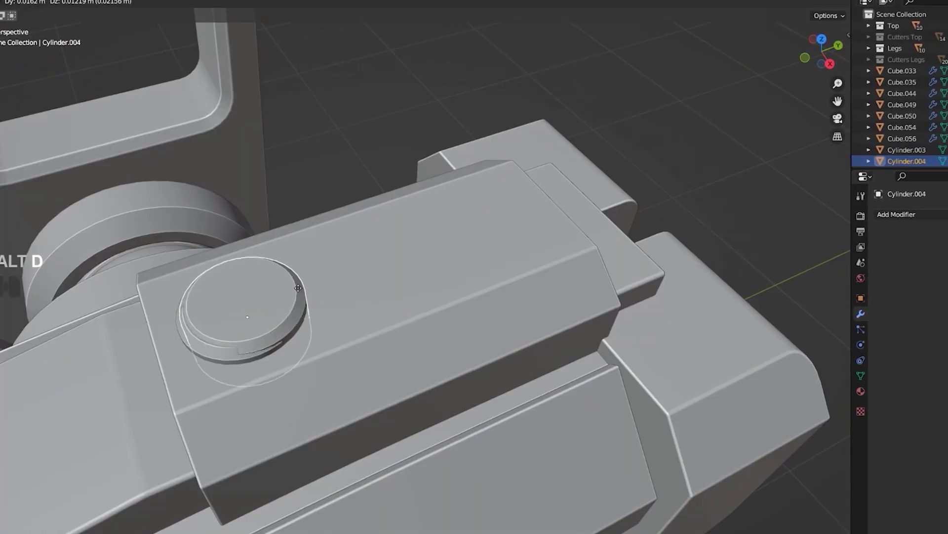
key("shift+r")
key("Tab")
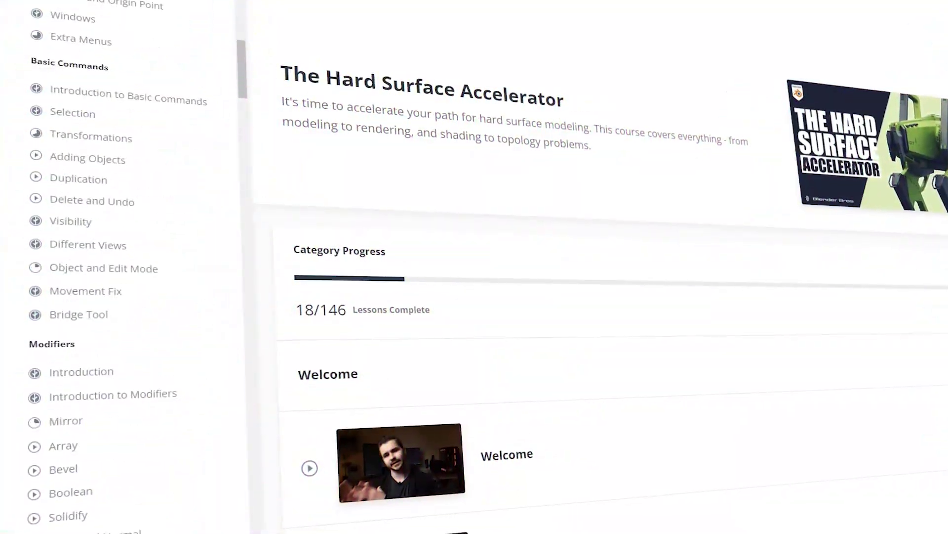
Scroll the Hard Surface Accelerator lesson list showing Booleans, Bevels and Mirrors sections
scroll(123, 267, "down", 15)
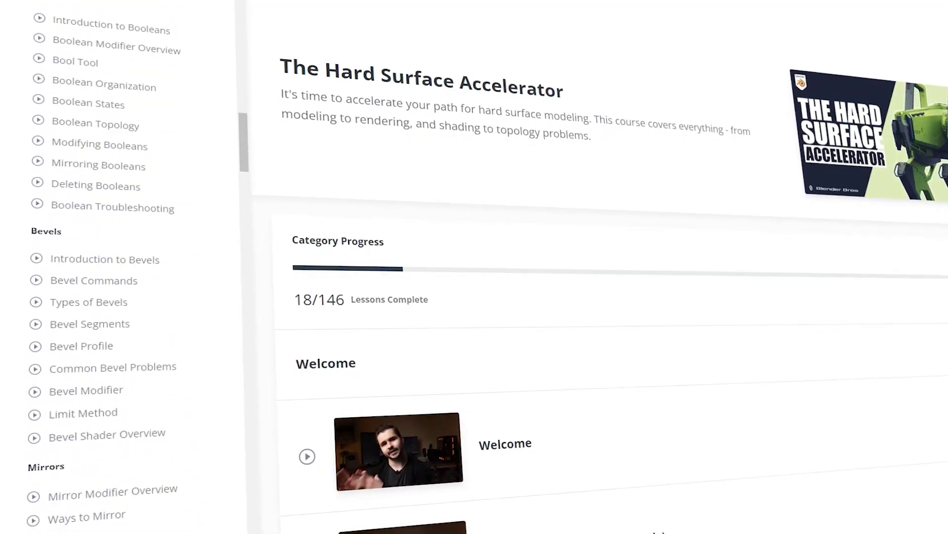